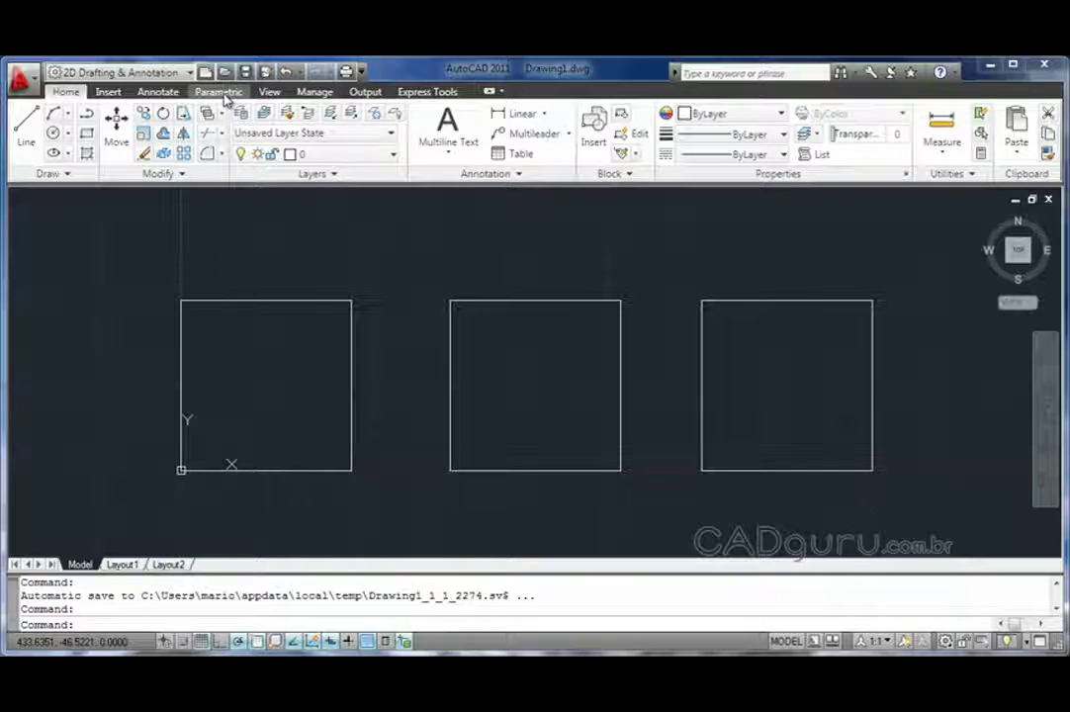
Set the leftmost square's horizontal dimensional constraint d1 to 80.
left_click(222, 93)
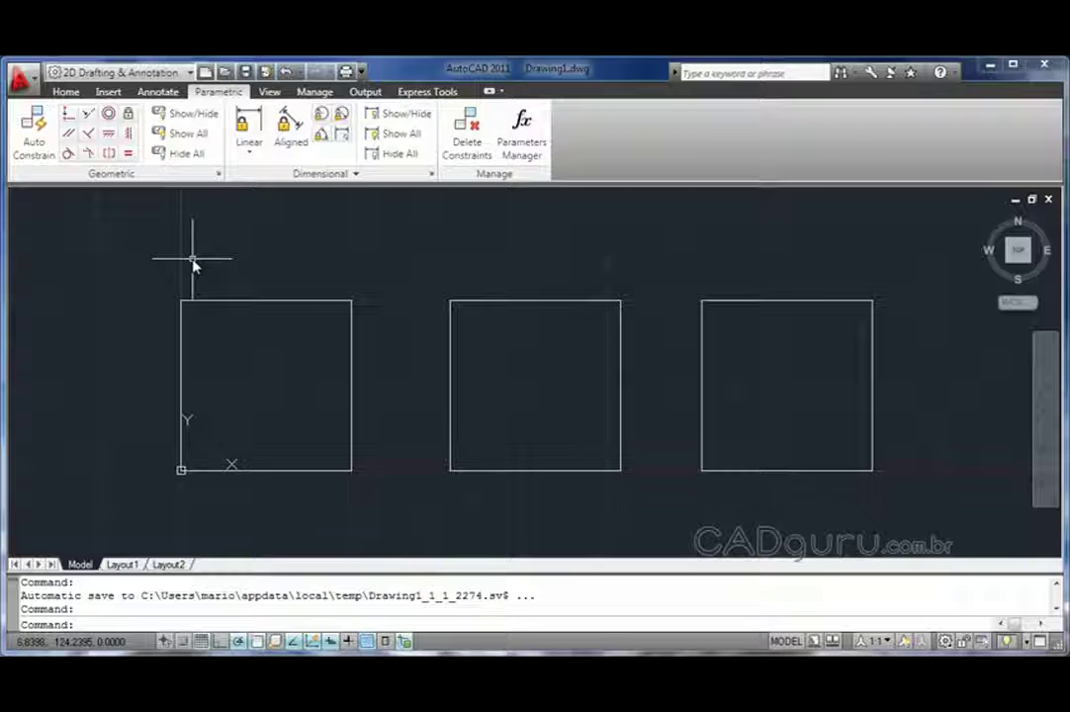
double_click(259, 413)
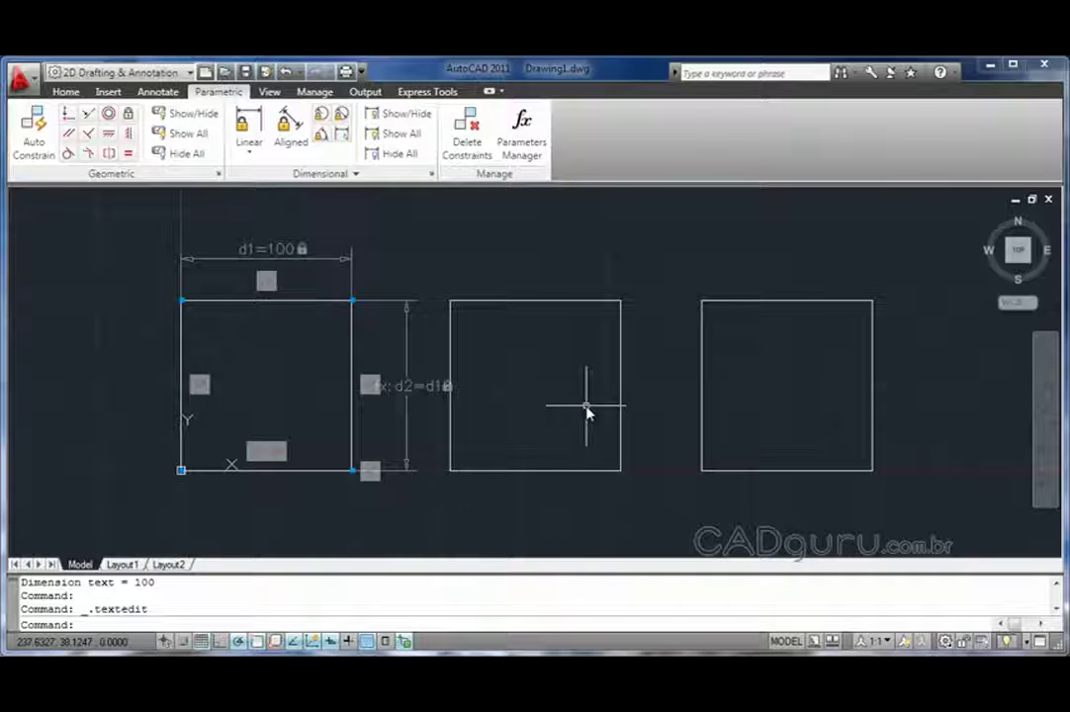
double_click(279, 256)
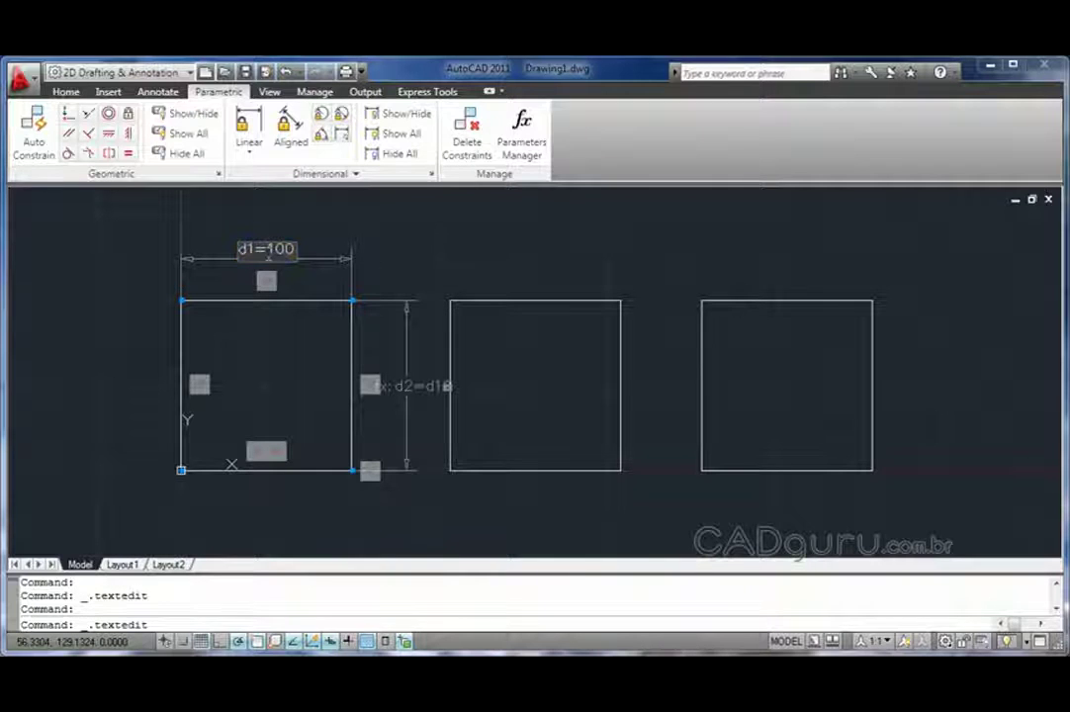
left_click_drag(265, 249, 290, 249)
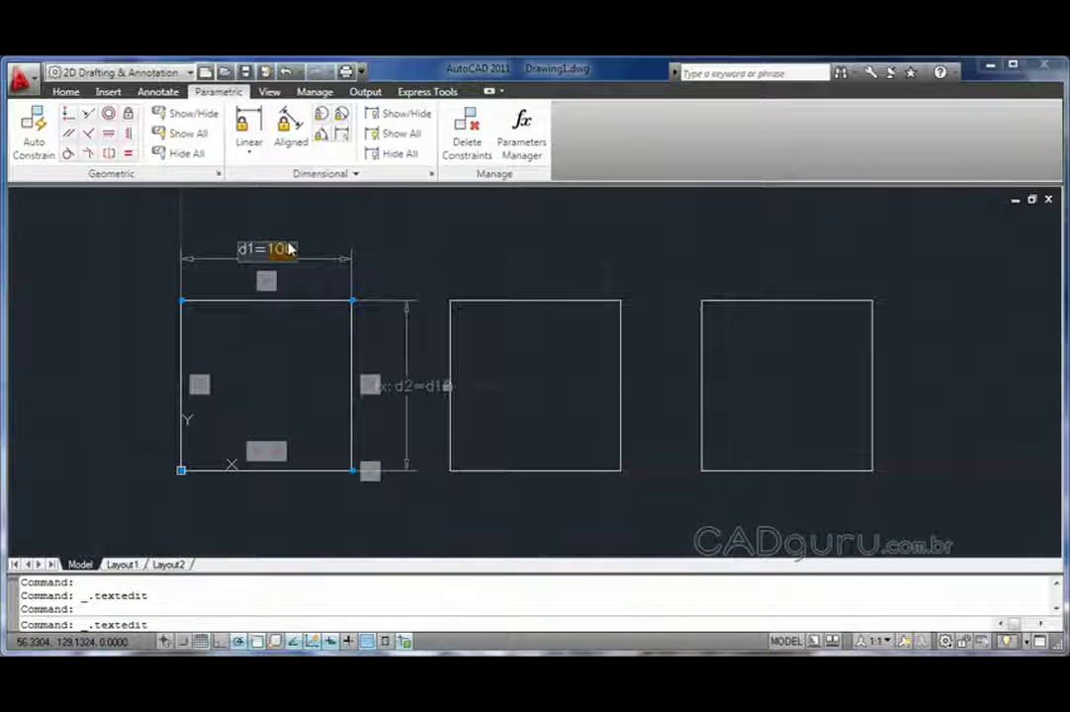
type("80")
key("Return")
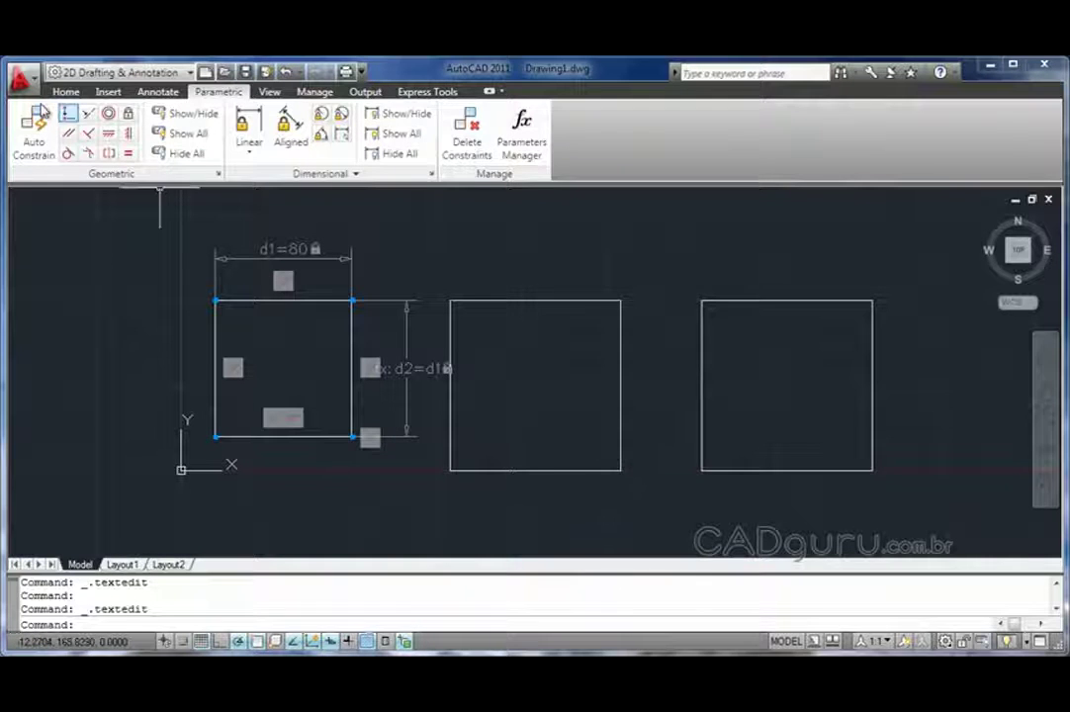
Offset the middle square's top and right edges inward by a distance of 20.
left_click(65, 91)
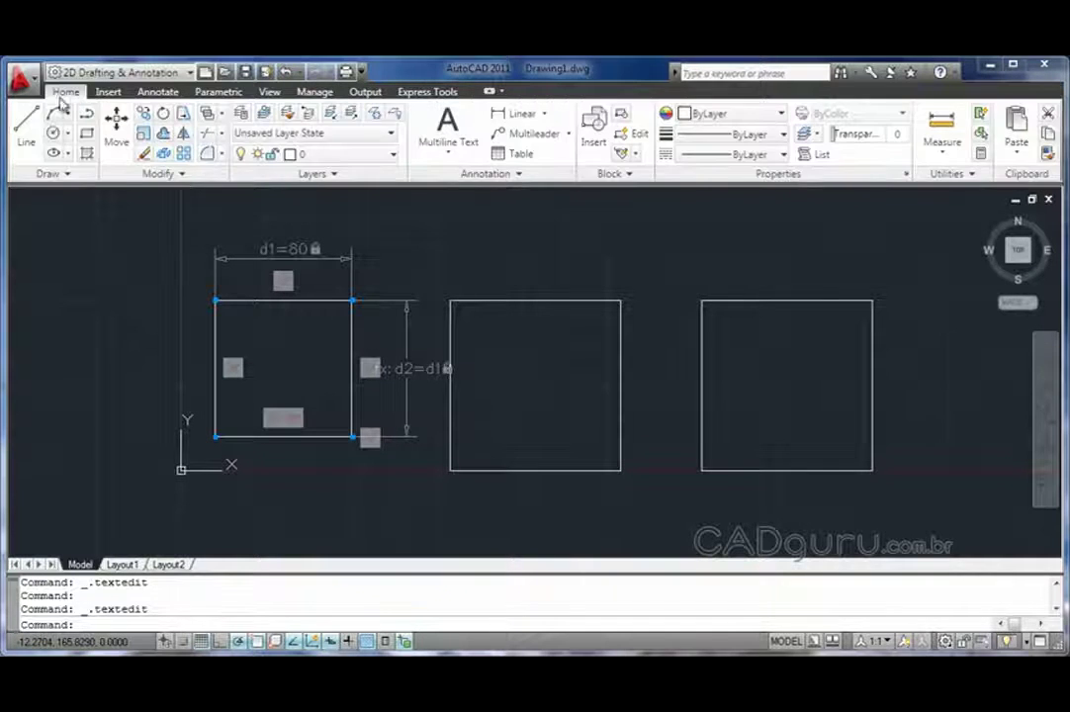
left_click(169, 137)
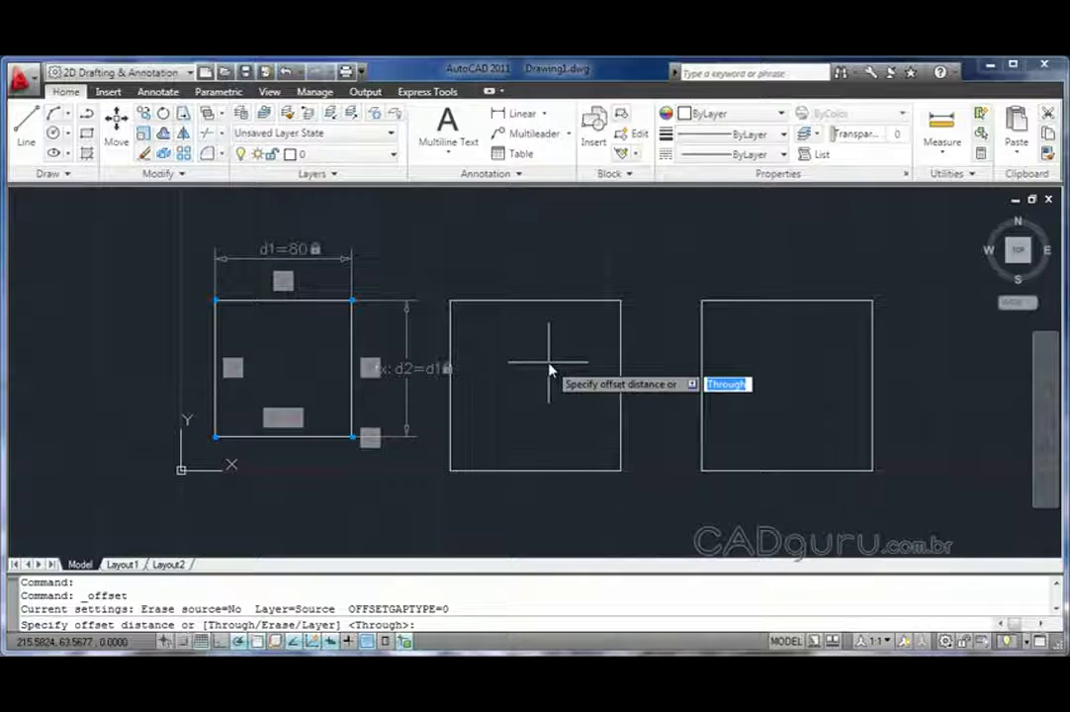
type("20")
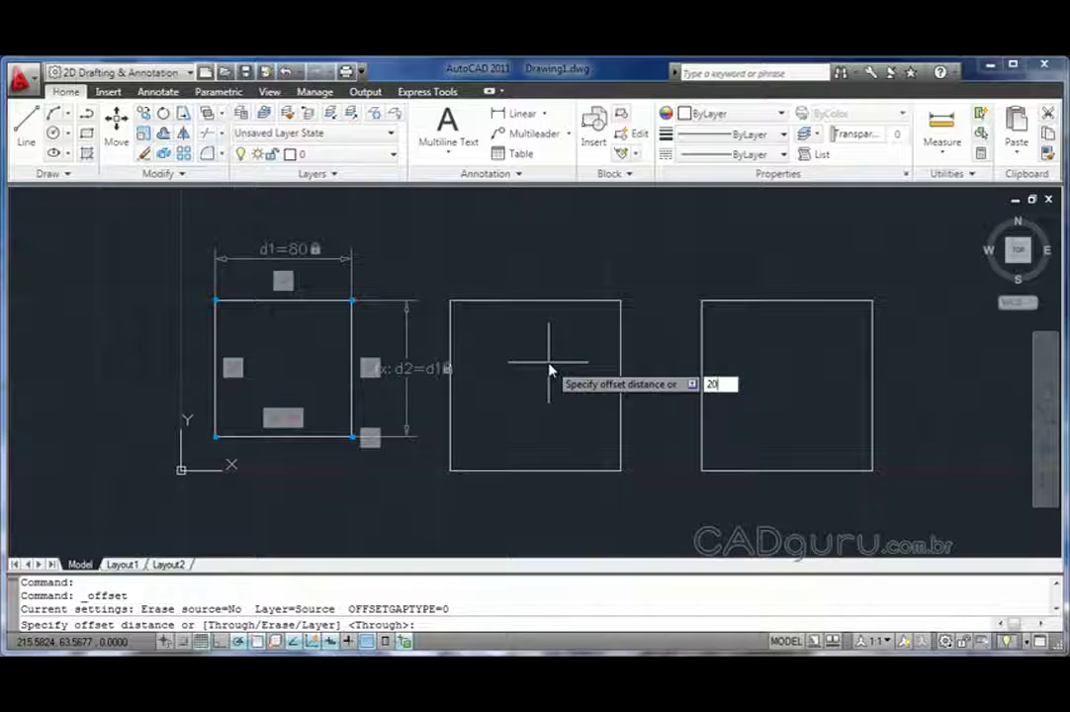
key("Return")
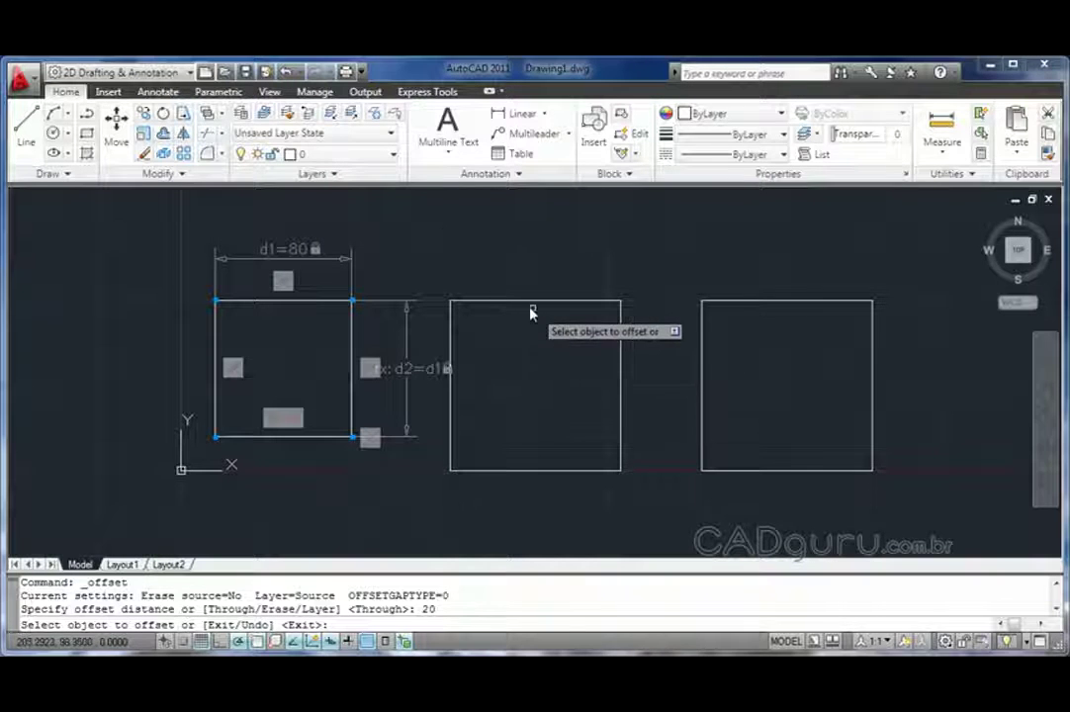
left_click(525, 300)
left_click(530, 336)
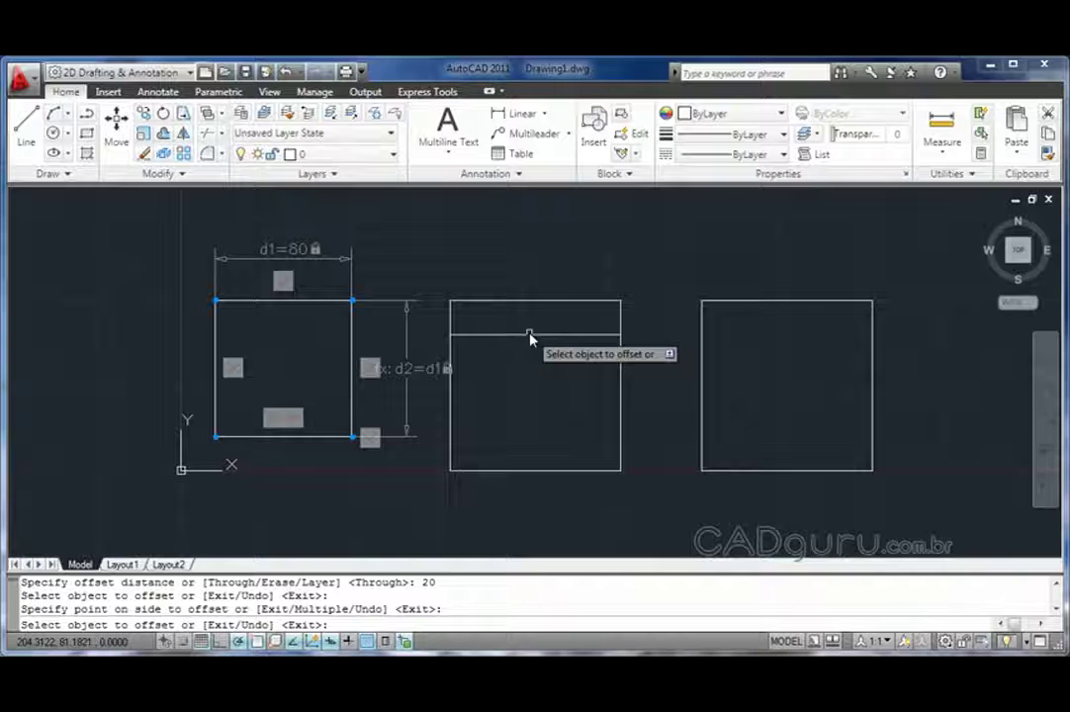
left_click(622, 394)
left_click(589, 400)
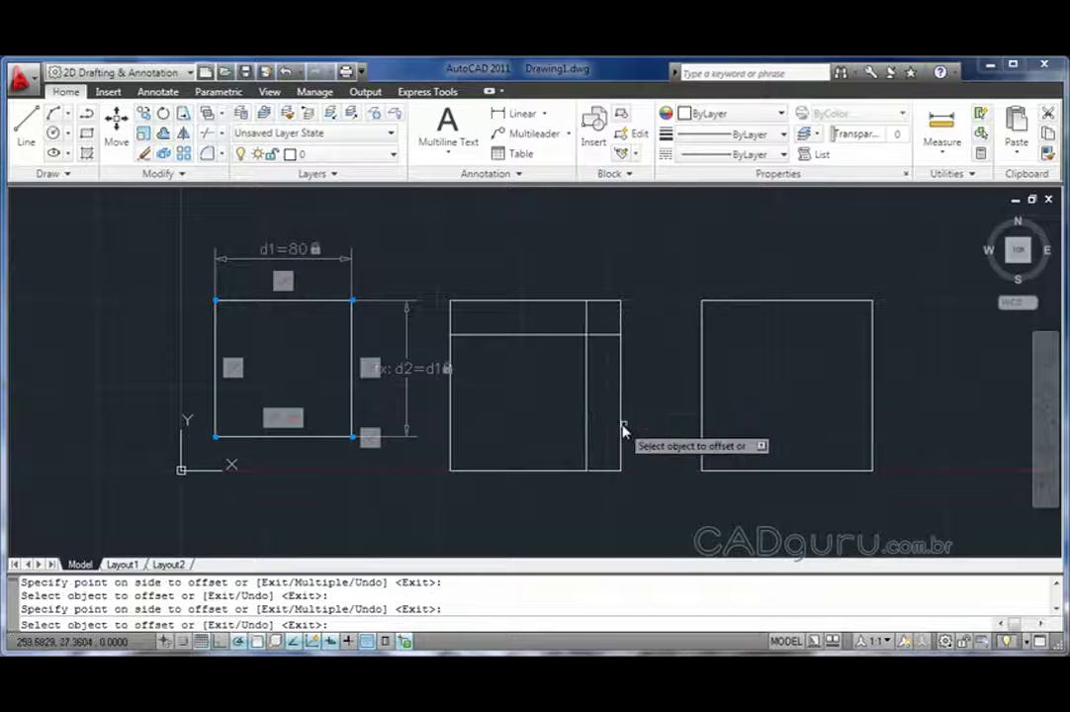
key("Escape")
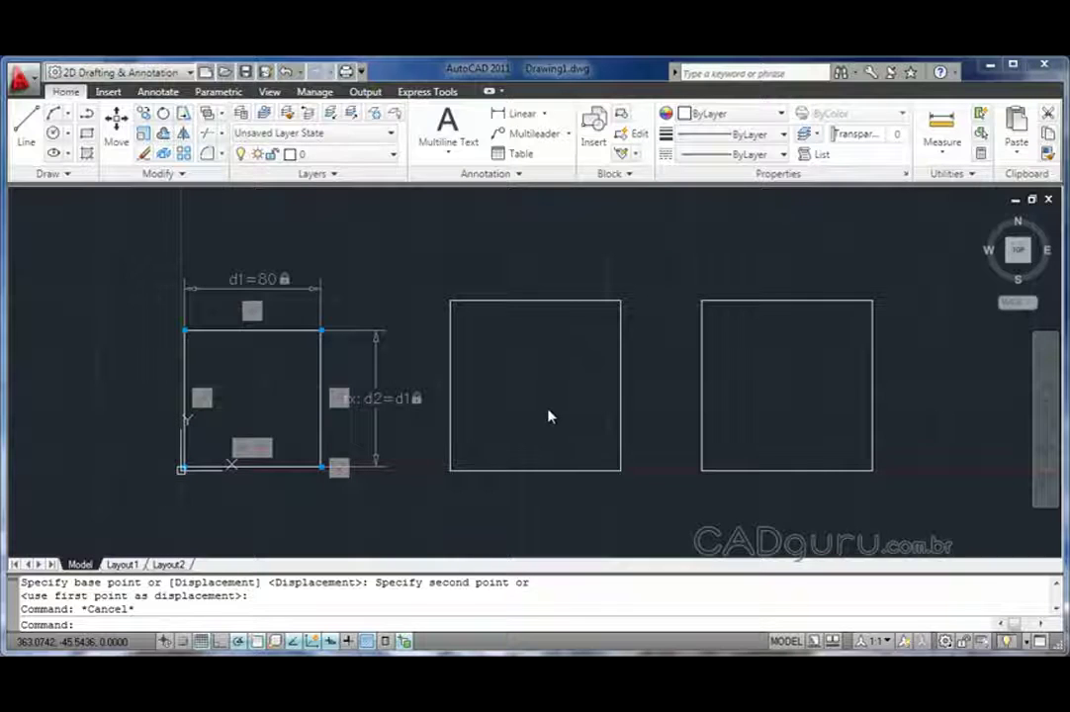
Try moving the middle square's unconstrained top edge upward by its midpoint grip and undo the move.
left_click(220, 92)
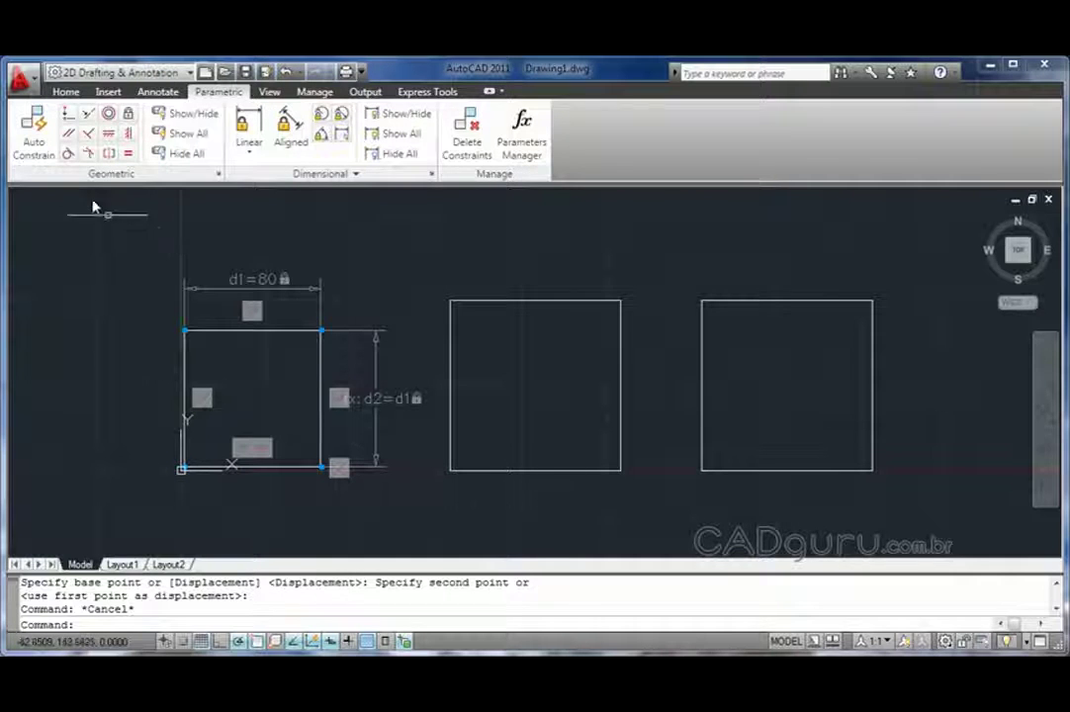
left_click(528, 301)
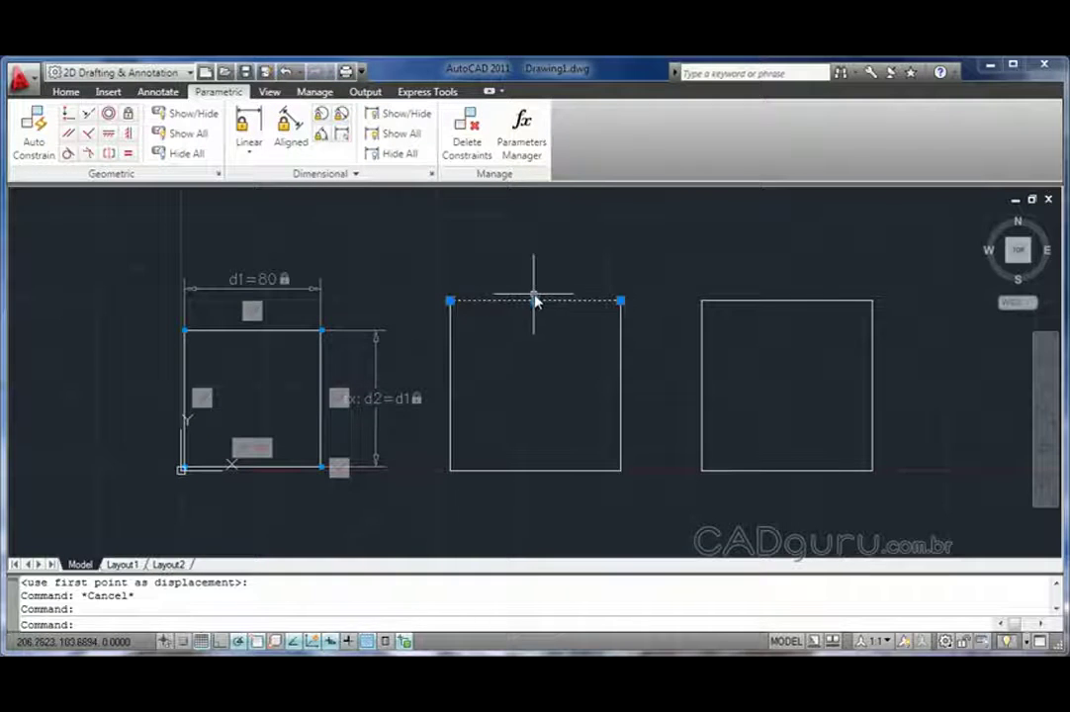
left_click(535, 300)
left_click(535, 263)
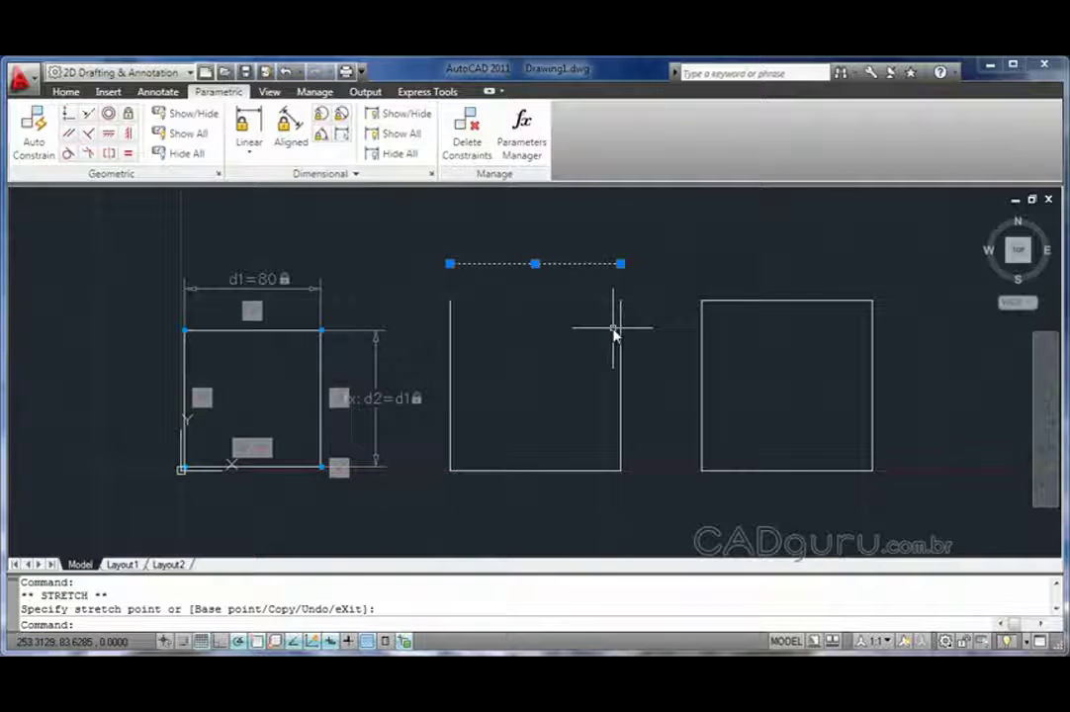
key("ctrl+z")
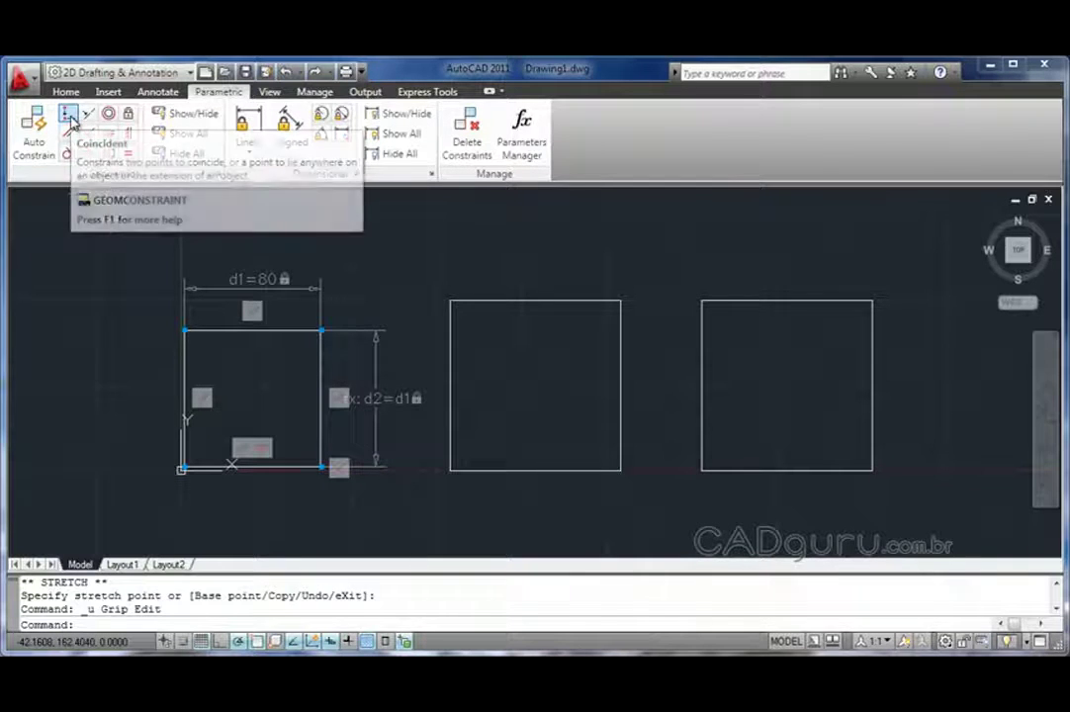
Apply Coincident constraints between the adjoining edge endpoints at all four corners of the middle square.
left_click(69, 115)
left_click(450, 307)
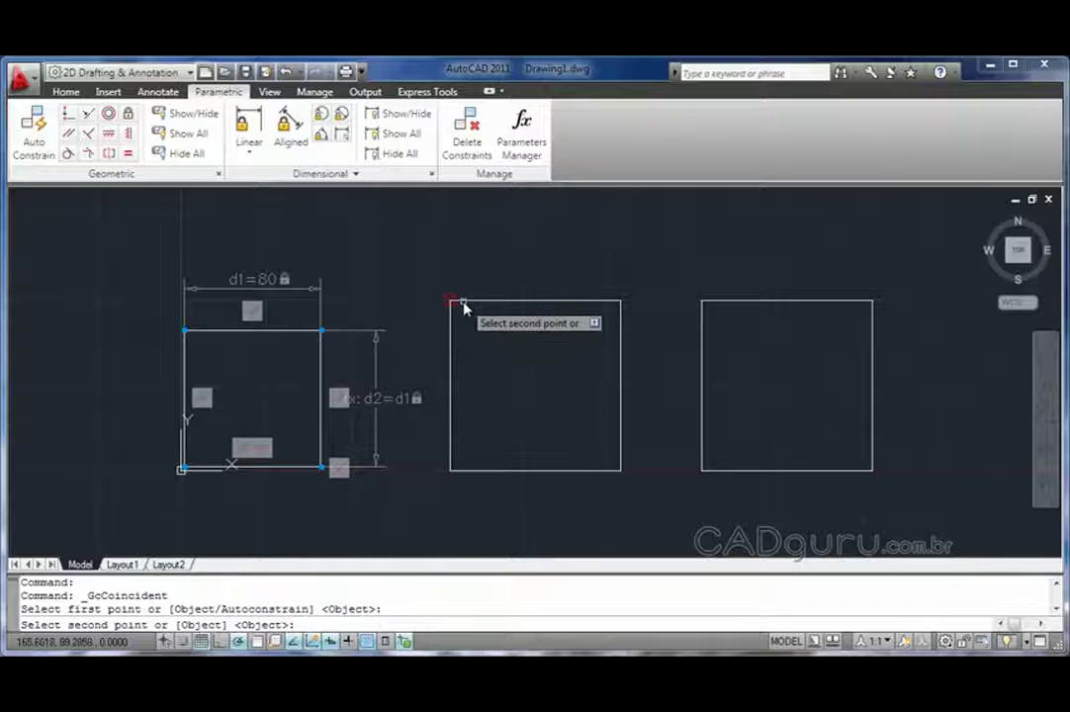
left_click(463, 303)
key("Return")
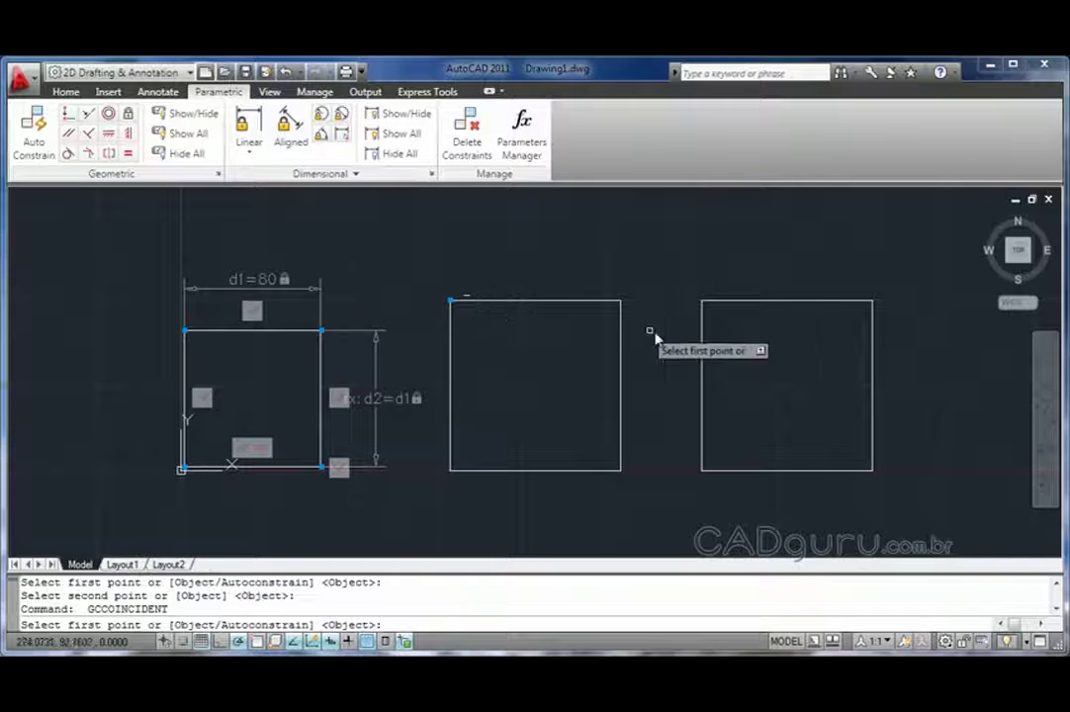
left_click(618, 302)
left_click(621, 307)
key("Return")
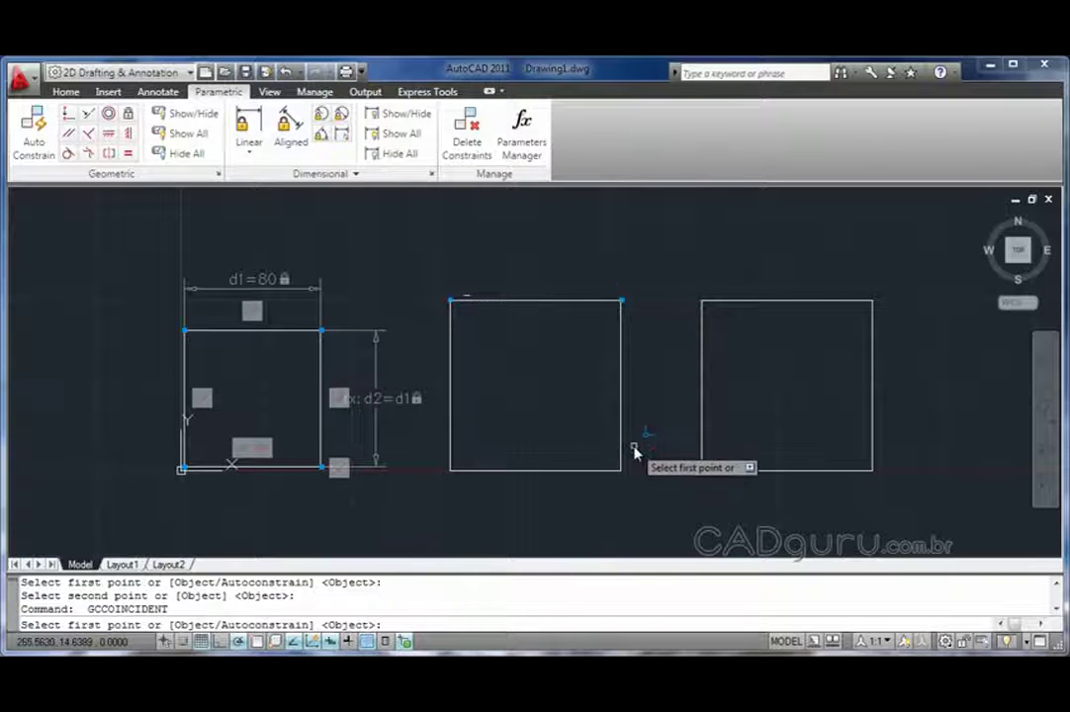
left_click(621, 456)
left_click(607, 473)
key("Return")
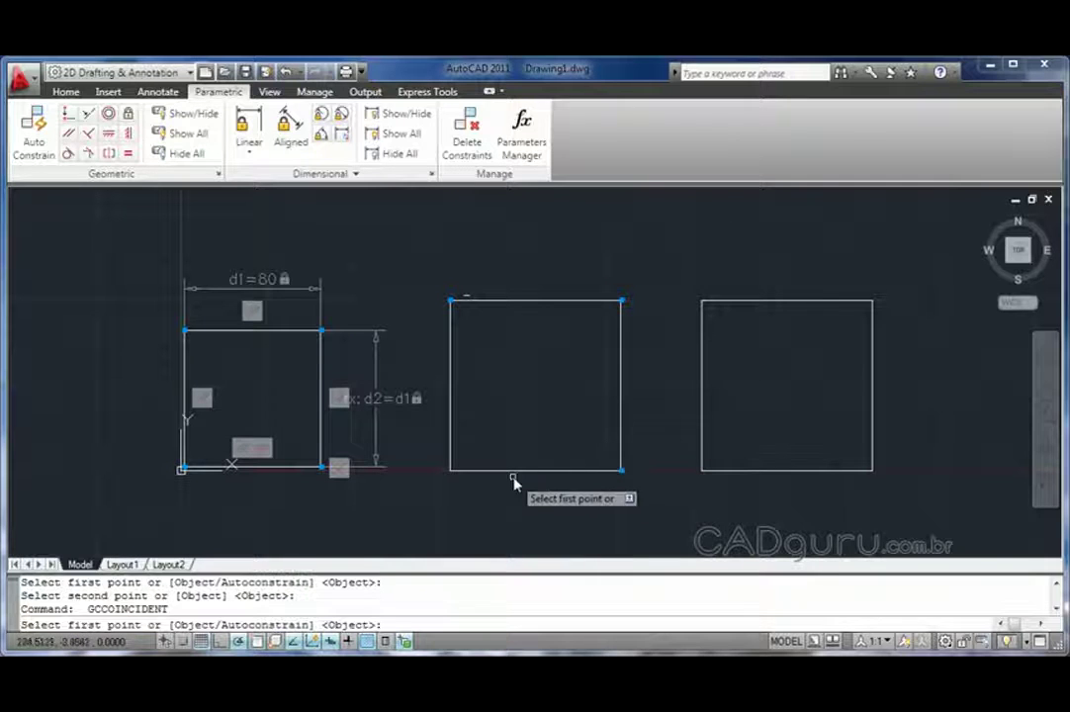
left_click(450, 460)
left_click(451, 455)
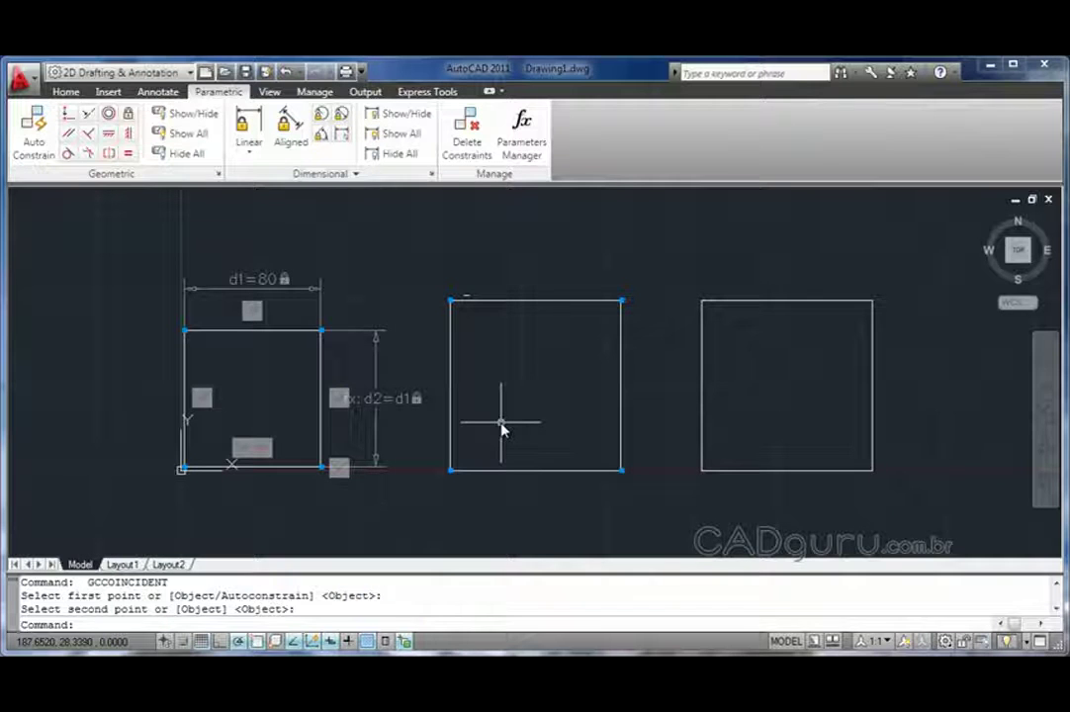
Test-stretch the middle square's top edge by its midpoint grip with the corners joined, and cancel the edit.
left_click(537, 299)
left_click(535, 300)
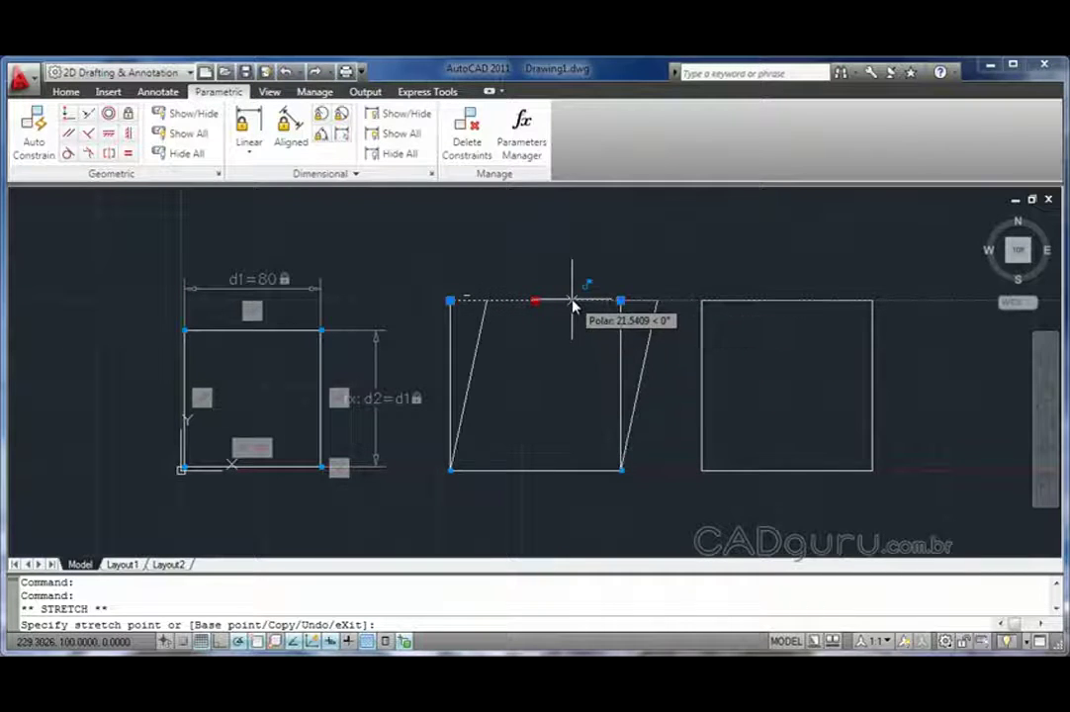
key("Escape")
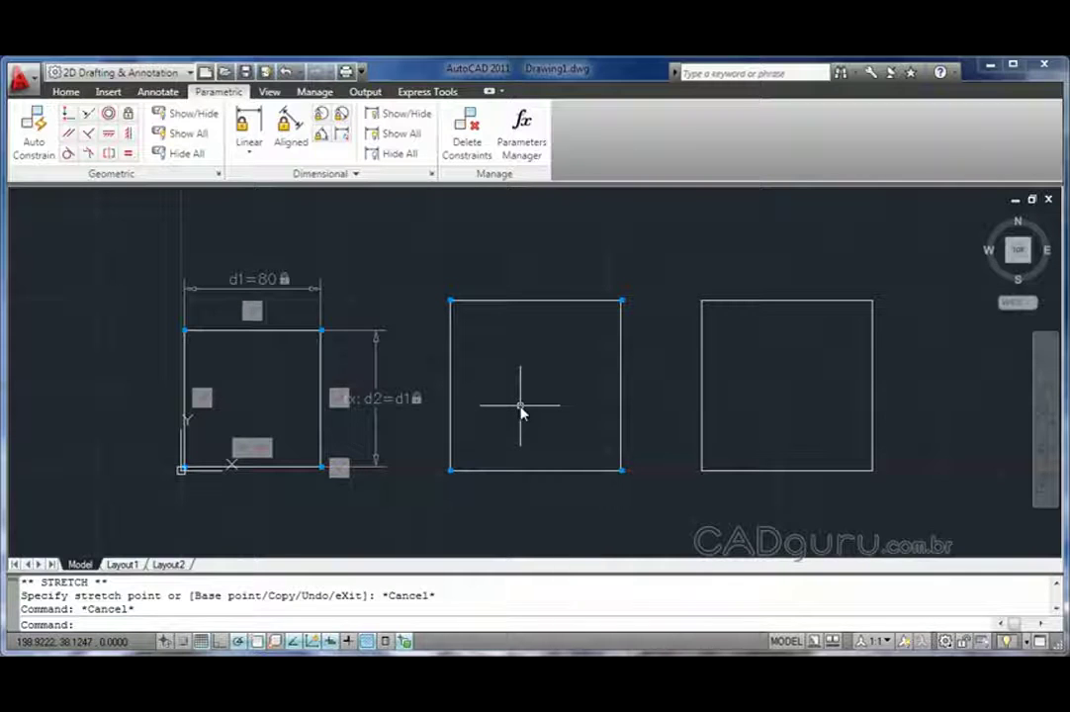
Constrain the middle square's bottom edge as horizontal and make its top and bottom edges parallel.
left_click(109, 135)
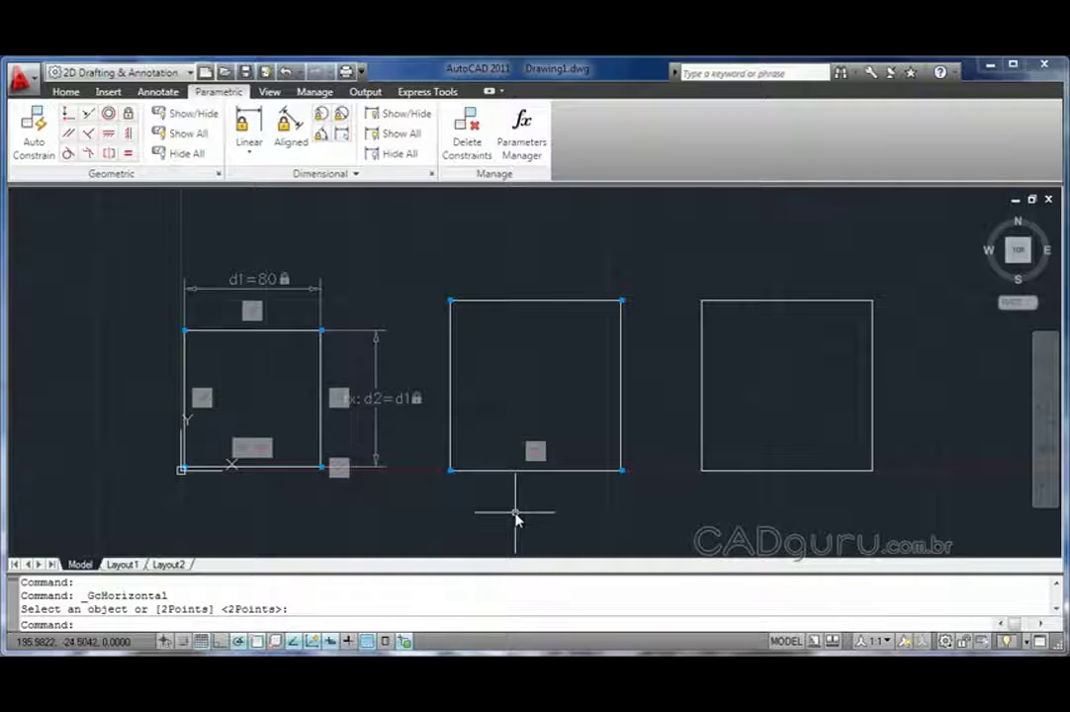
left_click(69, 136)
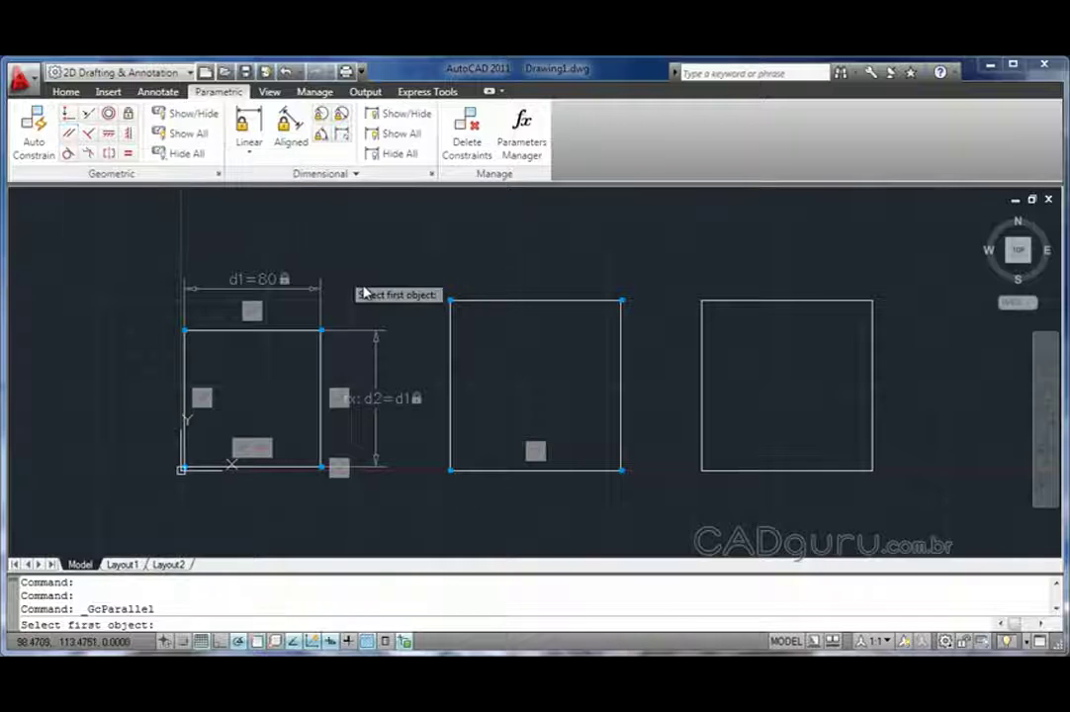
left_click(531, 300)
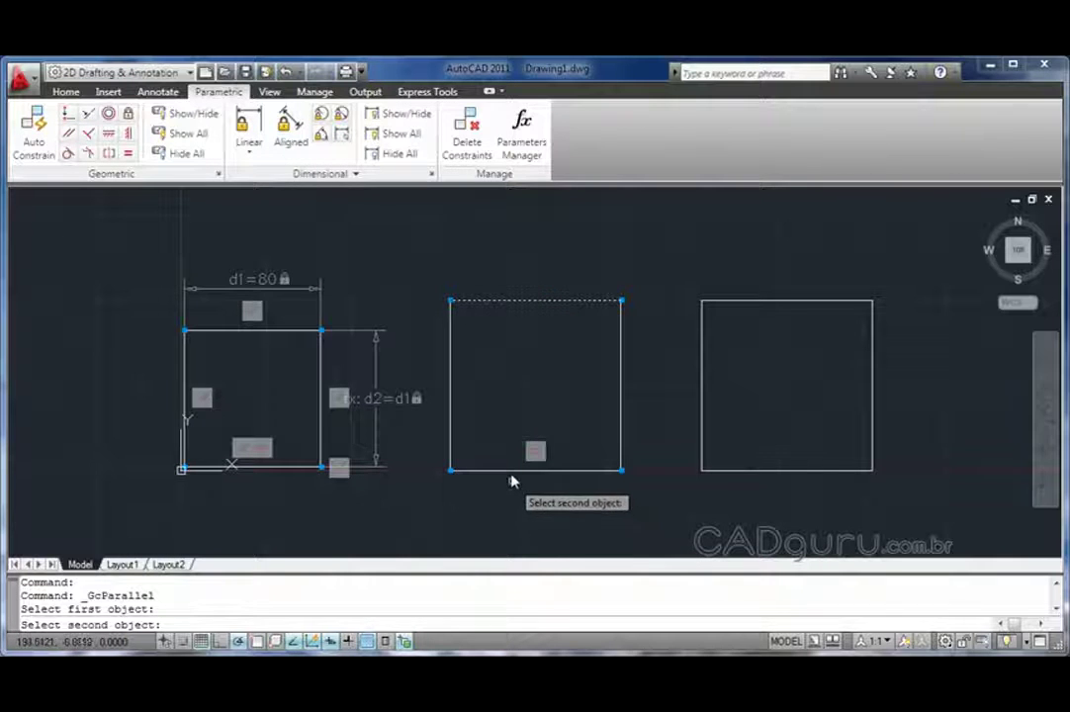
left_click(511, 472)
Try stretching the parallel-constrained middle square upward from its top edge's midpoint, and cancel the edit.
left_click(535, 300)
left_click(535, 300)
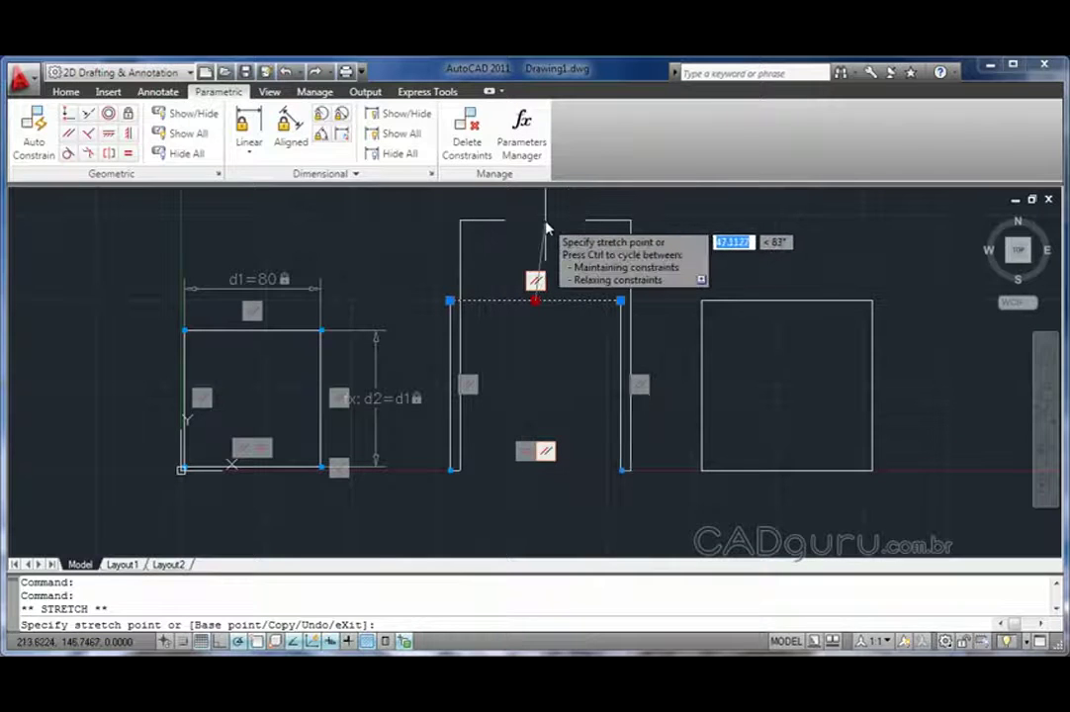
key("Escape")
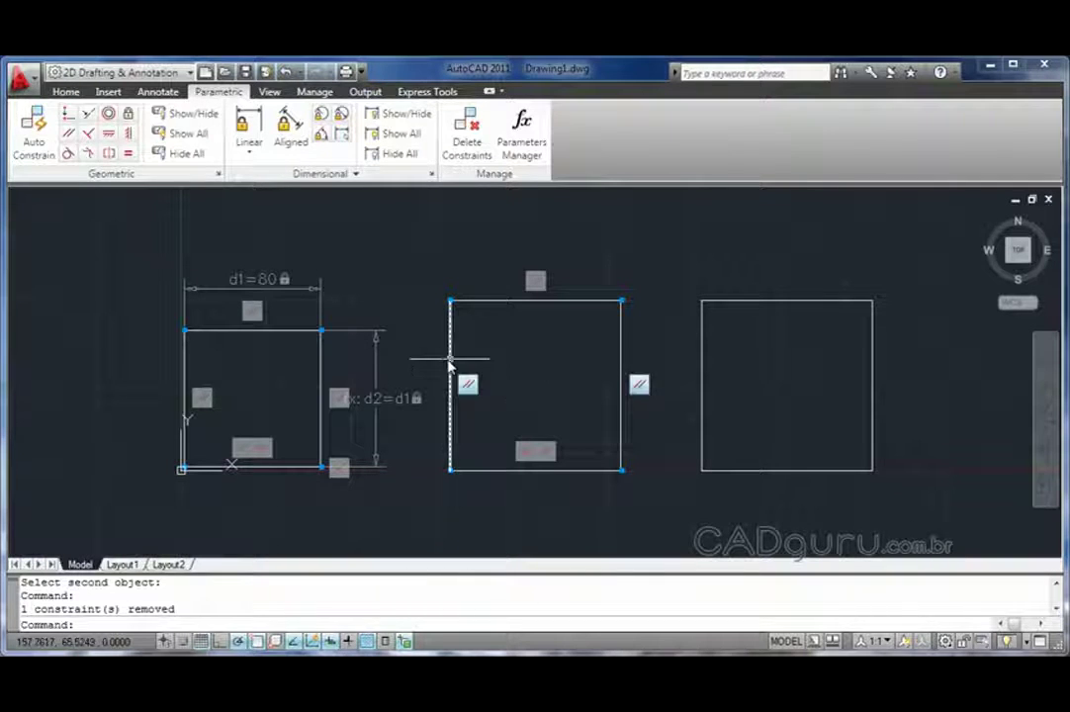
Apply an Equal constraint between the middle square's top edge and its right edge.
left_click(128, 153)
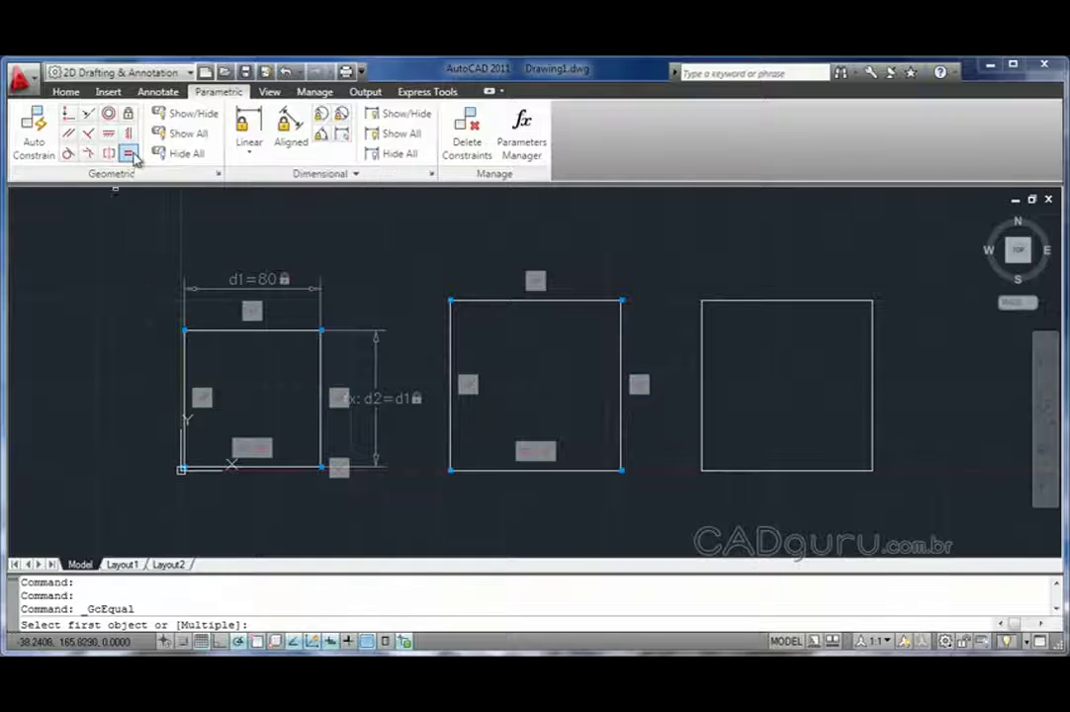
left_click(477, 300)
left_click(623, 341)
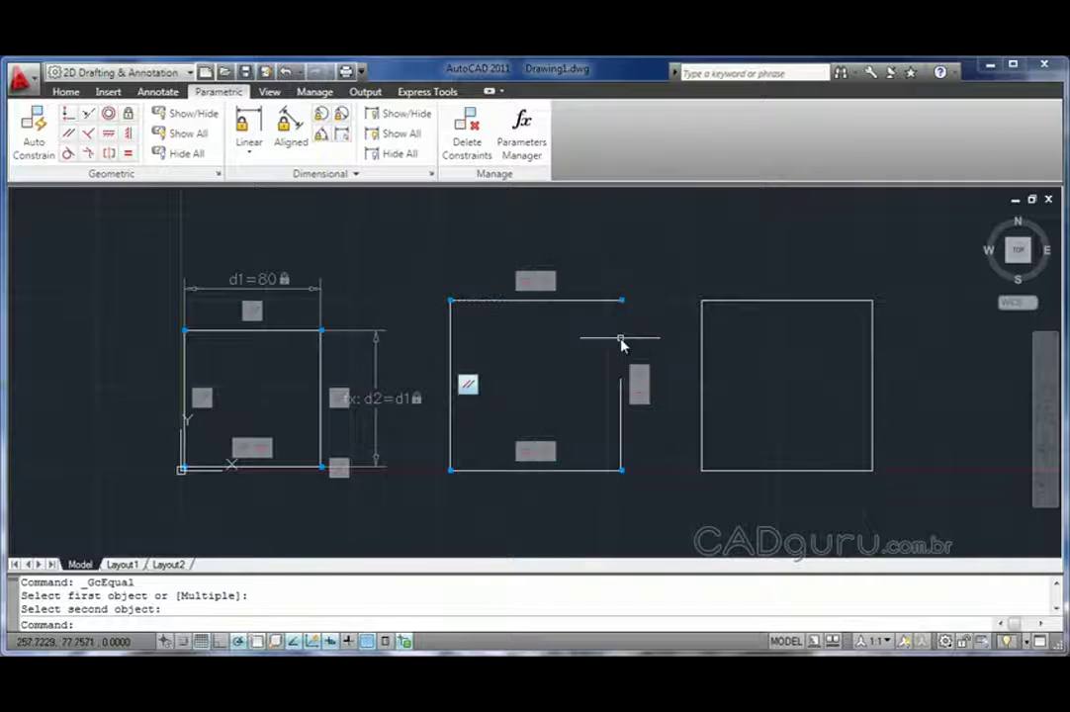
Shift the middle square slightly up and to the right using its top edge's midpoint grip.
left_click(539, 301)
left_click(534, 301)
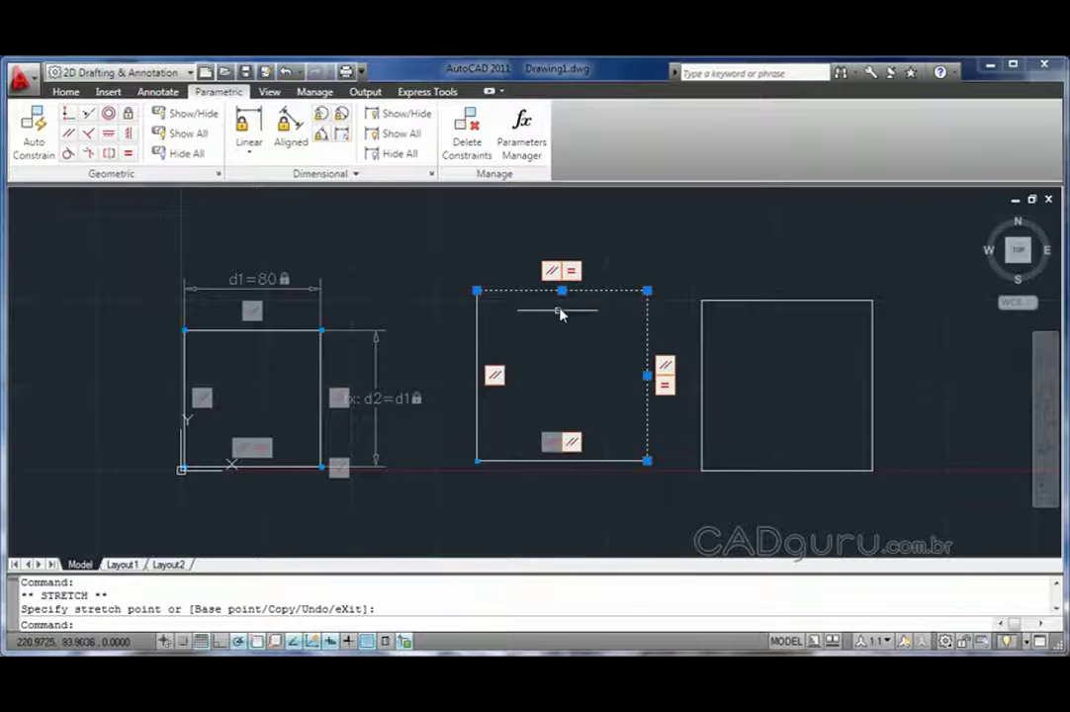
left_click(562, 311)
Add a Linear dimensional constraint across the middle square's top edge, placing it above the square with the default value.
left_click(249, 126)
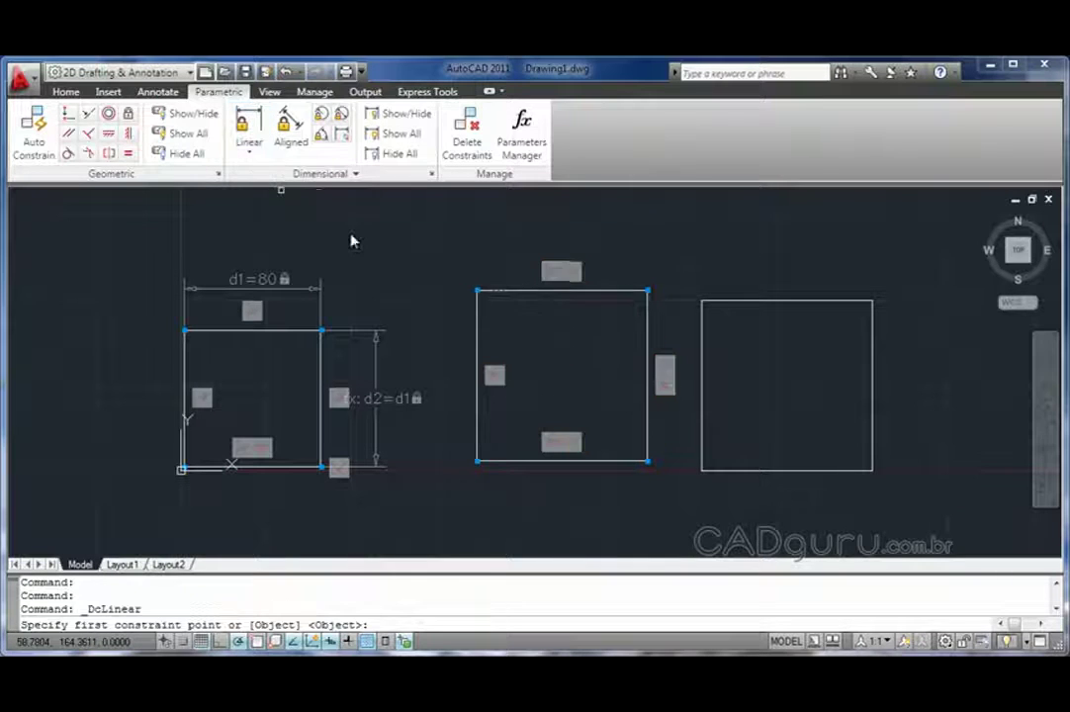
left_click(481, 294)
left_click(637, 295)
left_click(634, 247)
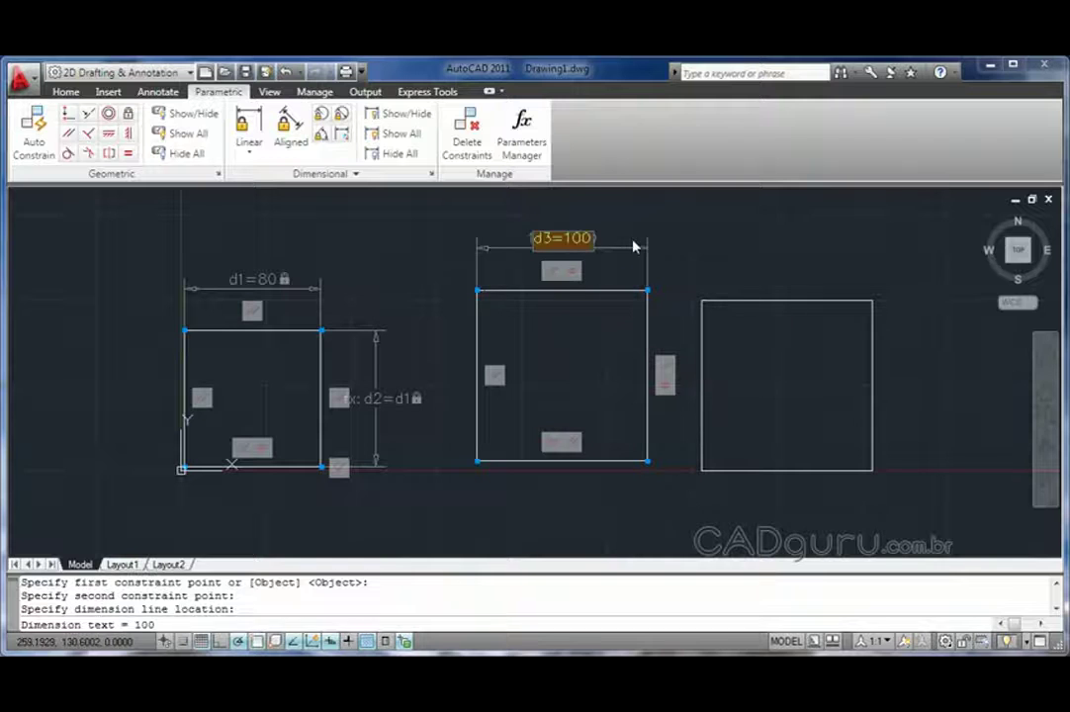
key("Return")
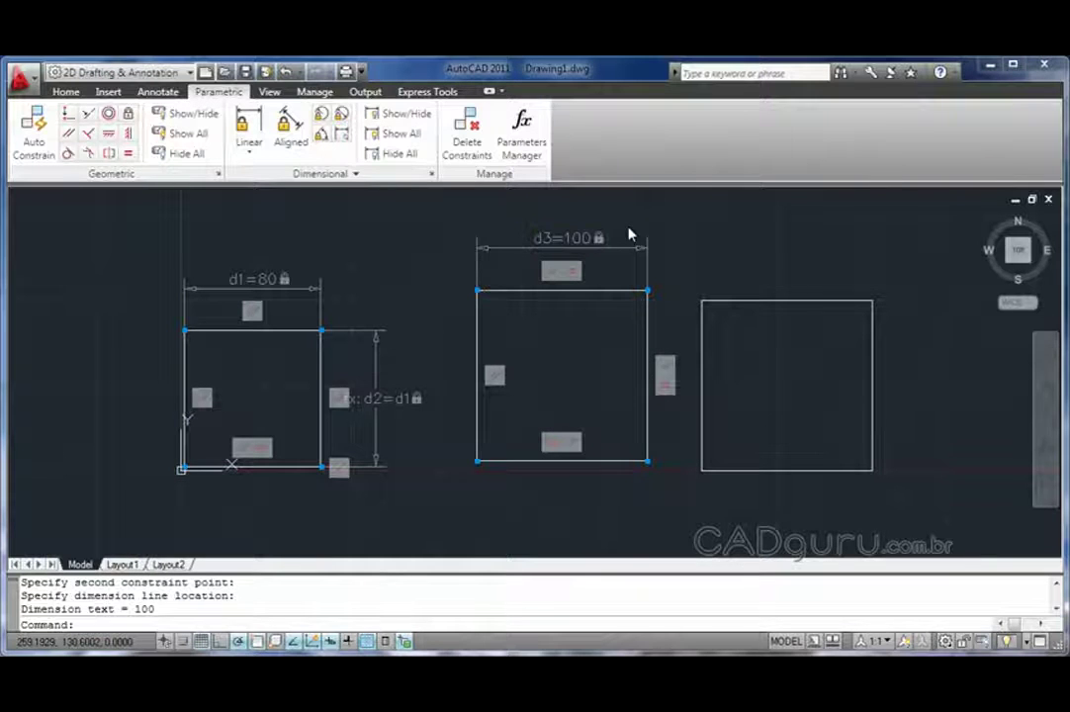
Set the dimensional constraint across the middle square's top edge to 80.
double_click(571, 240)
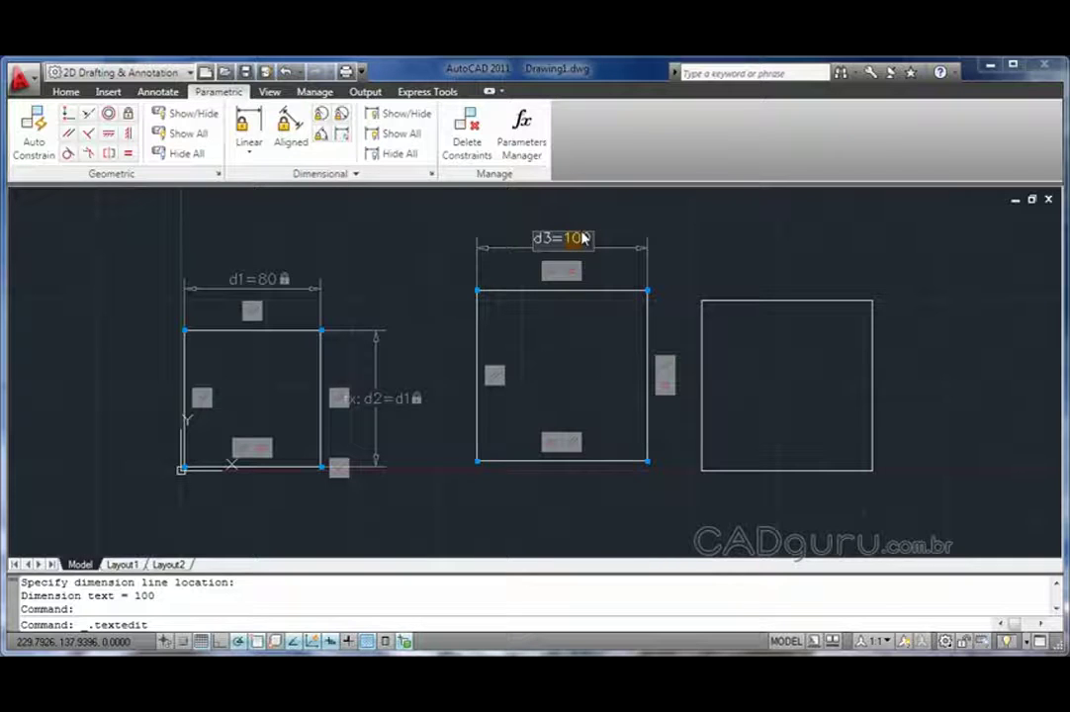
type("80")
key("Return")
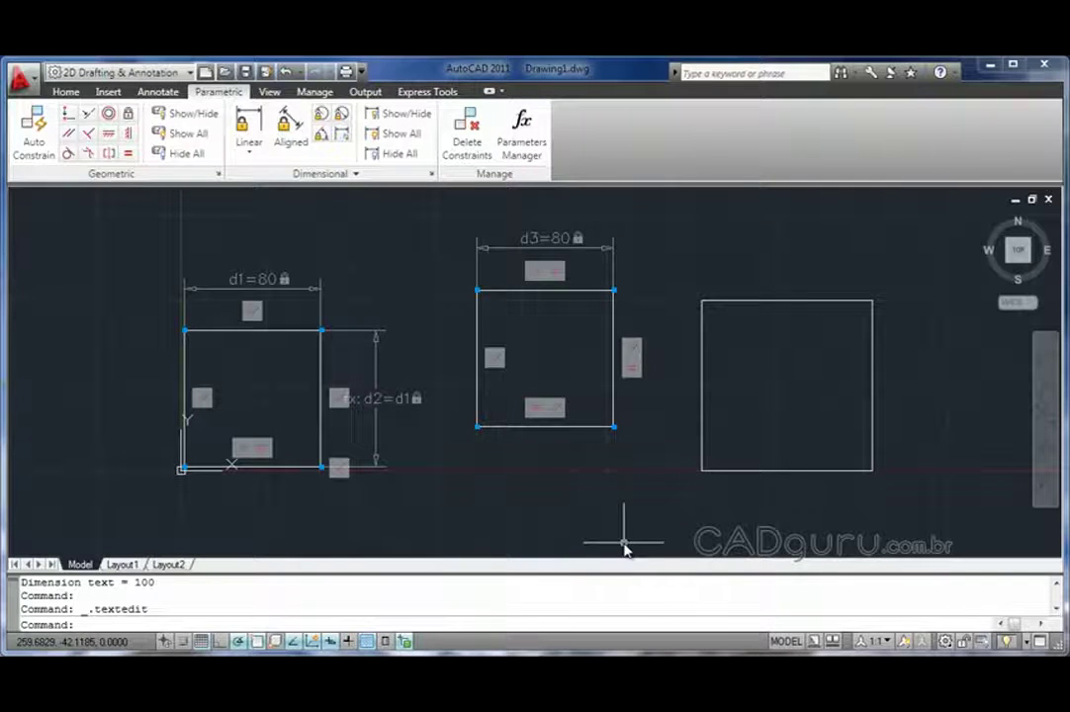
Constrain the right square's bottom edge with Horizontal and make its left edge Perpendicular to the bottom edge.
left_click(109, 134)
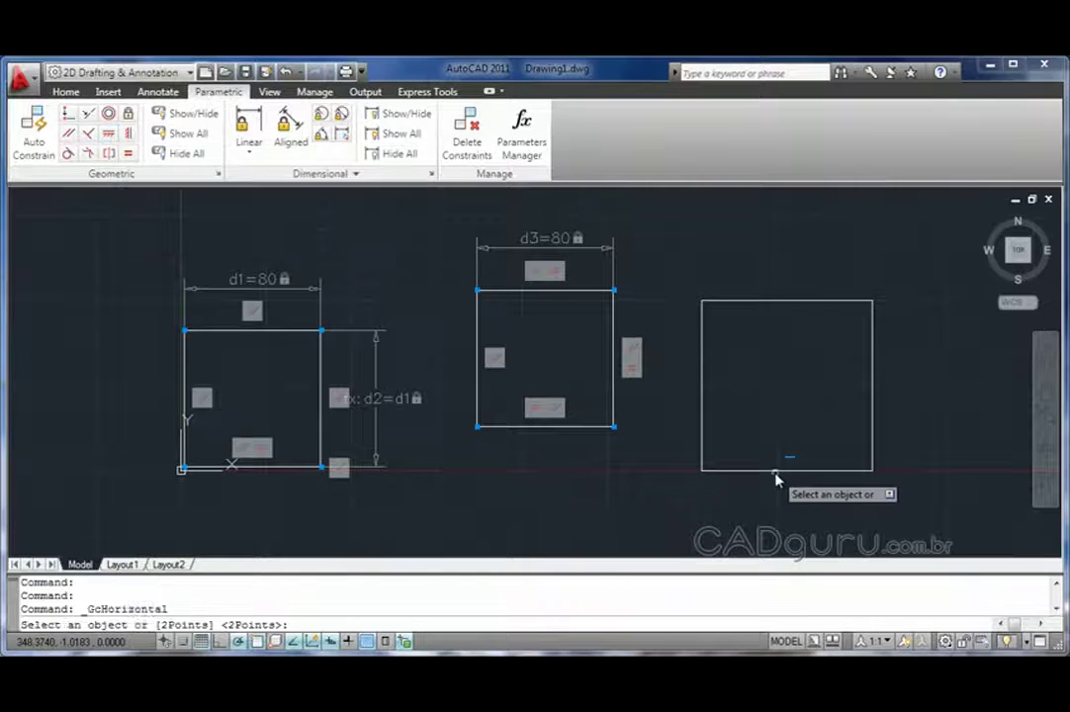
left_click(779, 471)
left_click(88, 133)
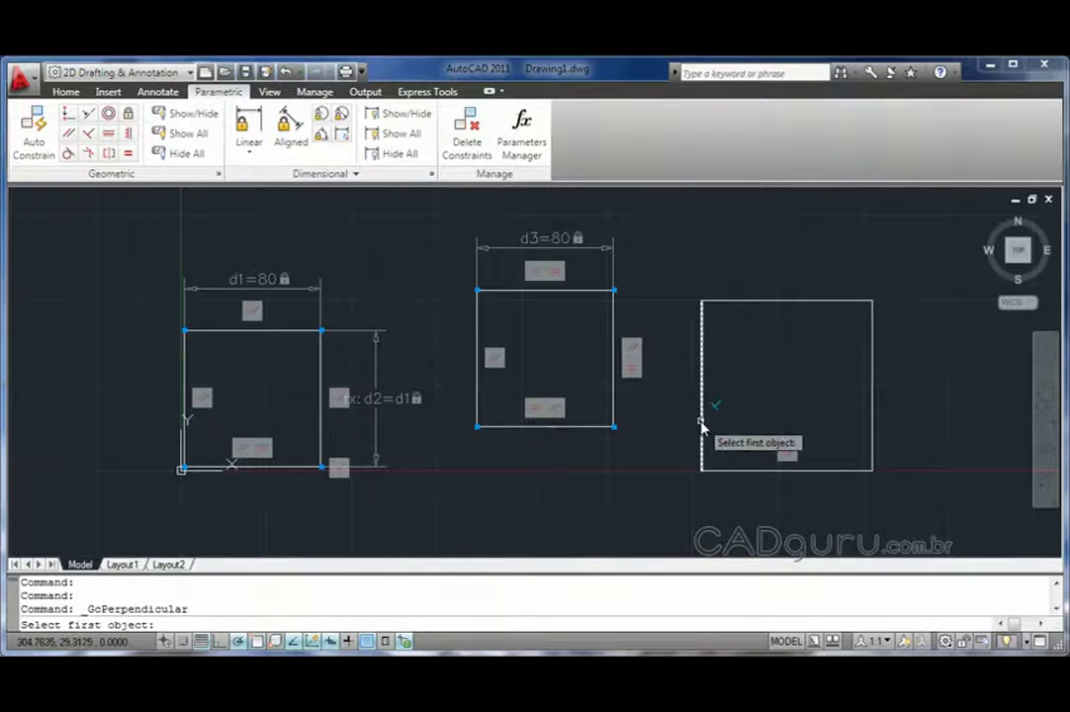
left_click(702, 435)
left_click(720, 469)
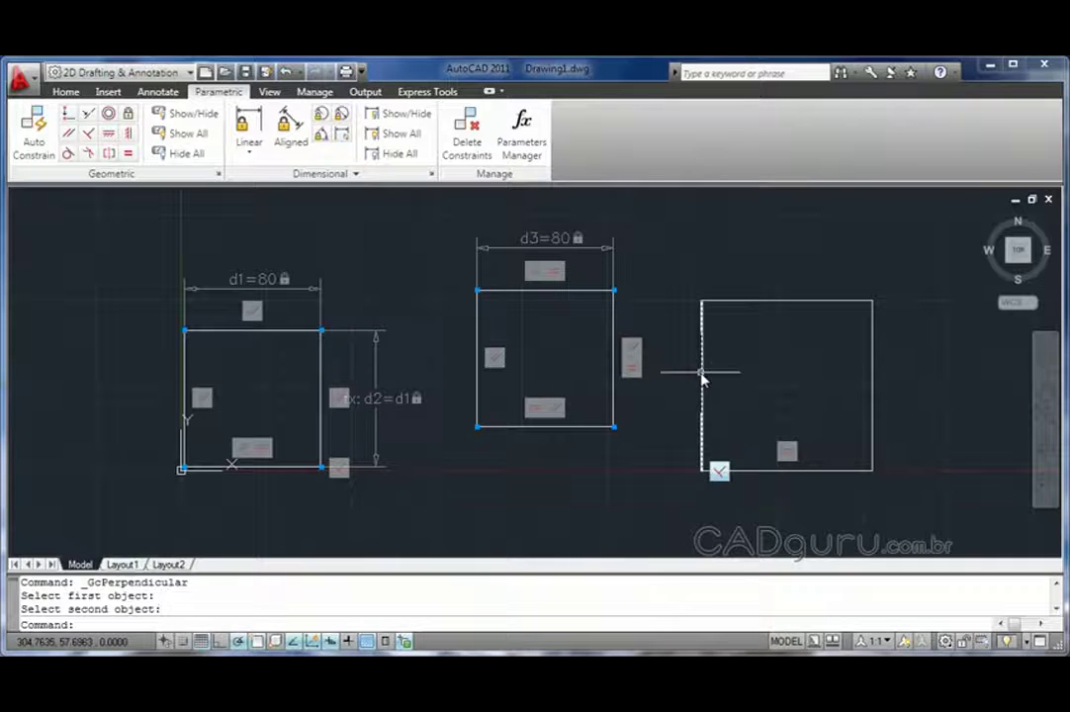
Apply Perpendicular constraints between the right square's top edge and both of its vertical edges.
key("Return")
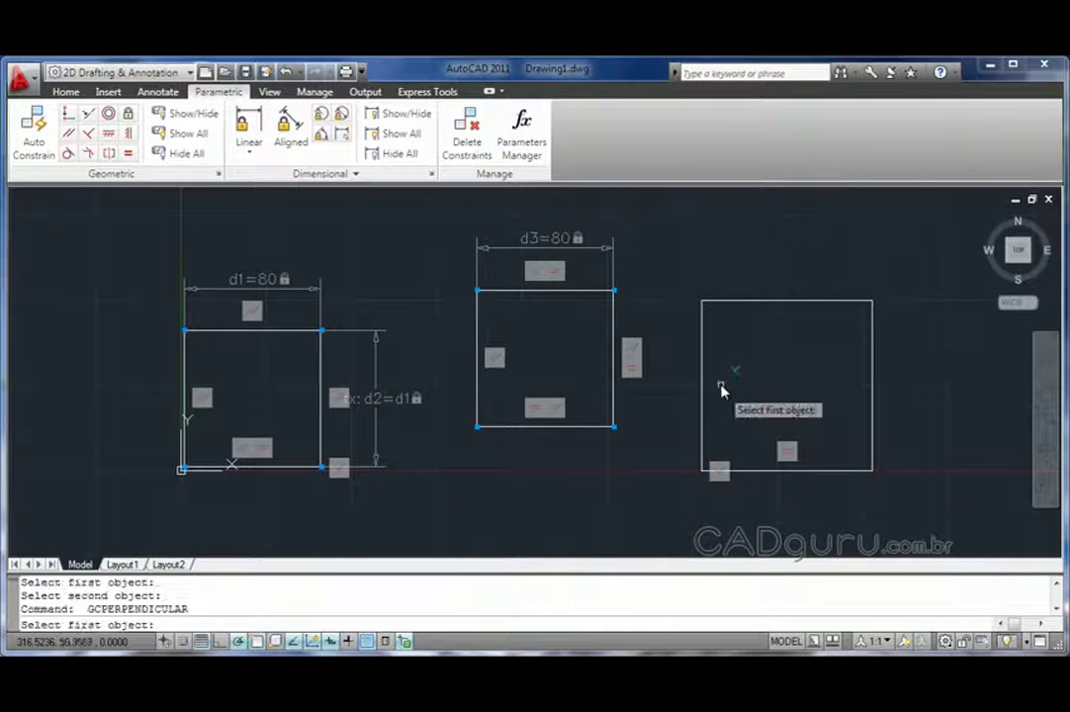
left_click(848, 301)
left_click(874, 317)
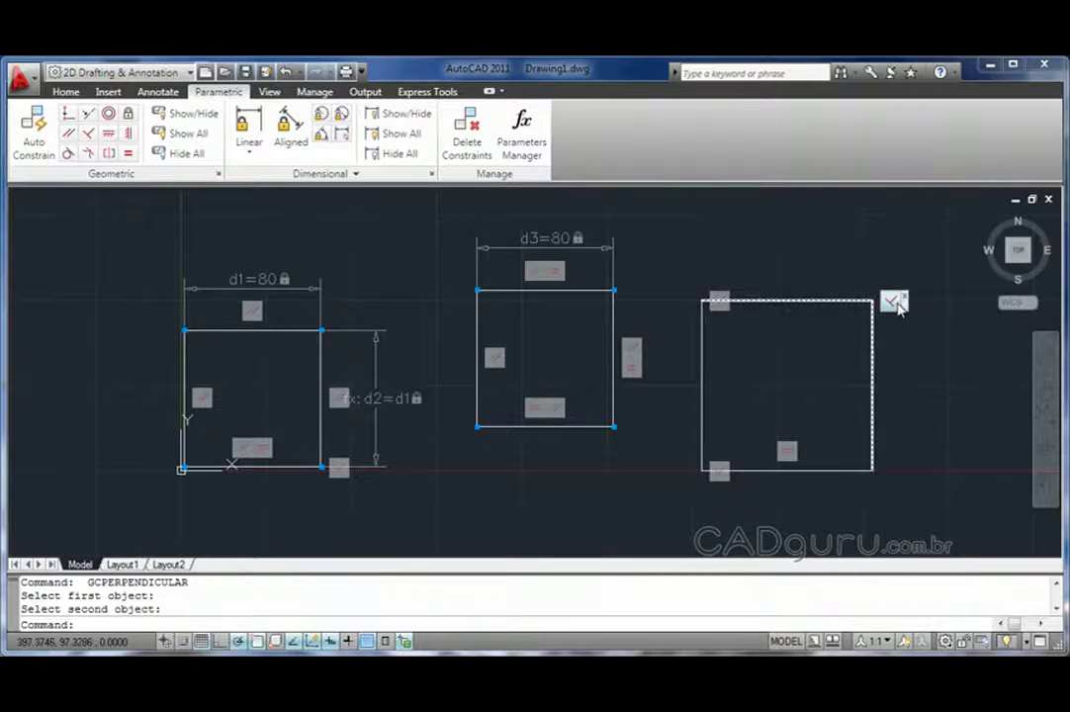
Add a Linear dimensional constraint across the right square's top edge, placing it above the square with the default value.
left_click(255, 119)
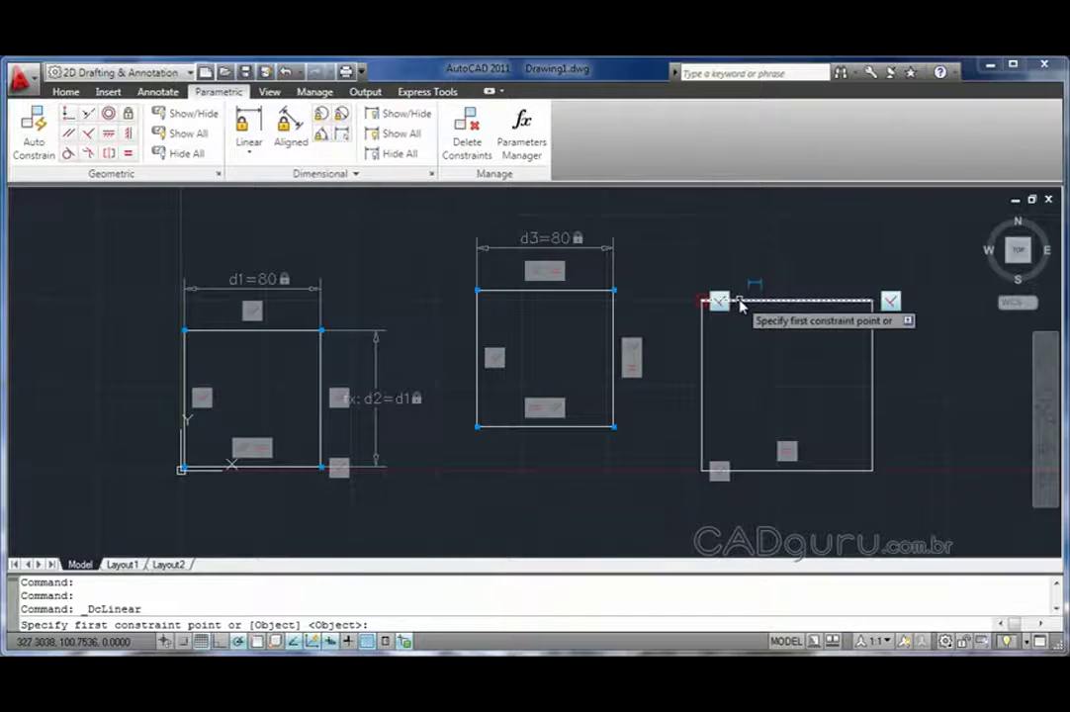
left_click(702, 301)
left_click(872, 301)
left_click(865, 260)
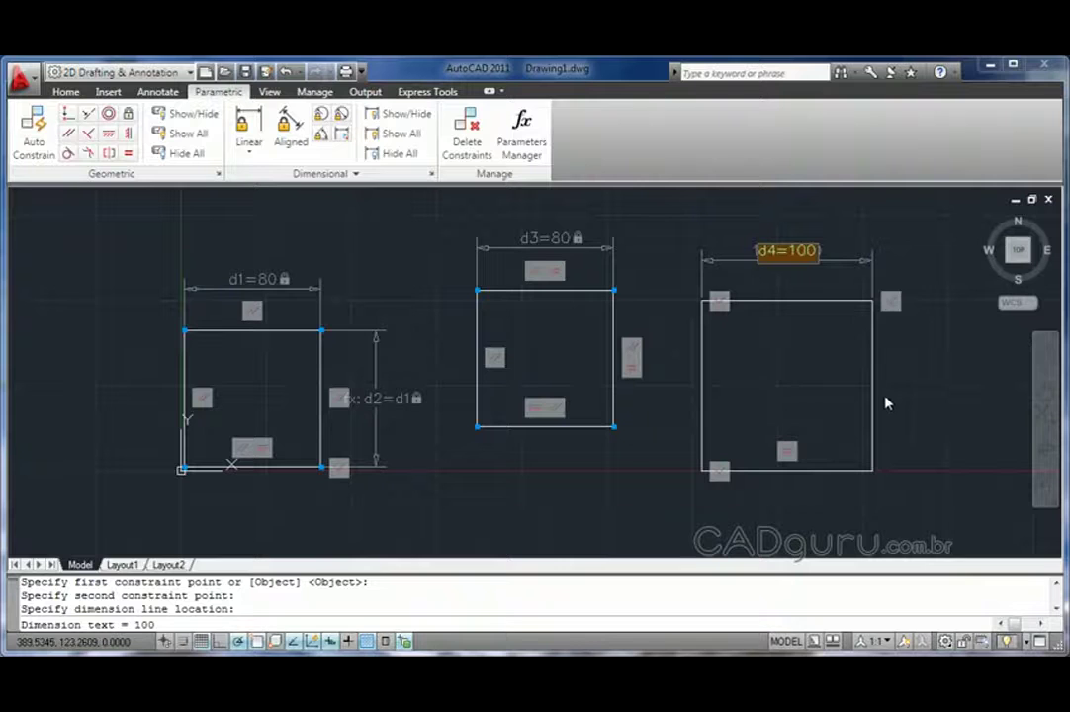
key("Return")
Add a vertical Linear dimensional constraint beside the right square's right edge with the expression d5=d4.
key("Return")
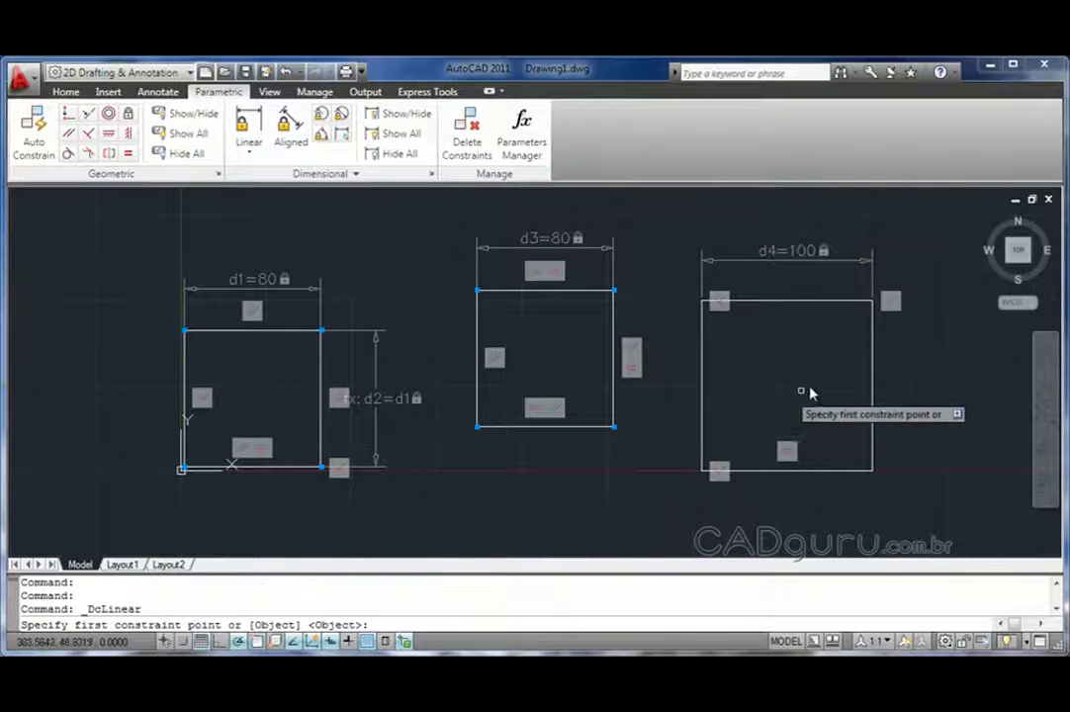
left_click(872, 300)
left_click(872, 469)
left_click(944, 450)
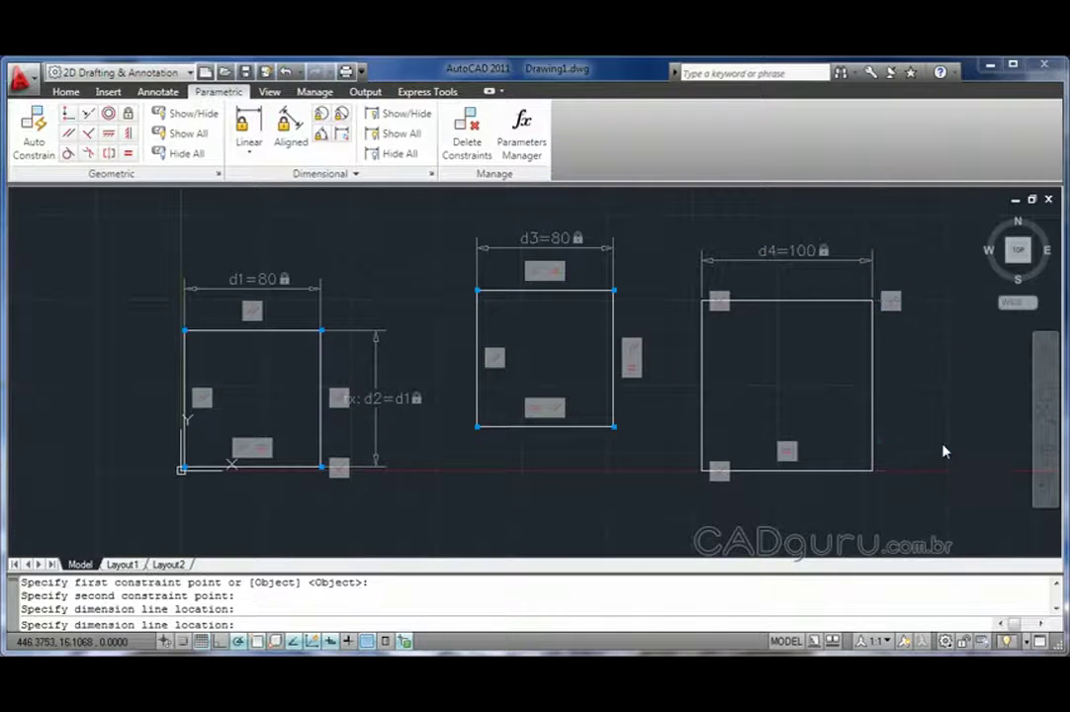
type("d5=d")
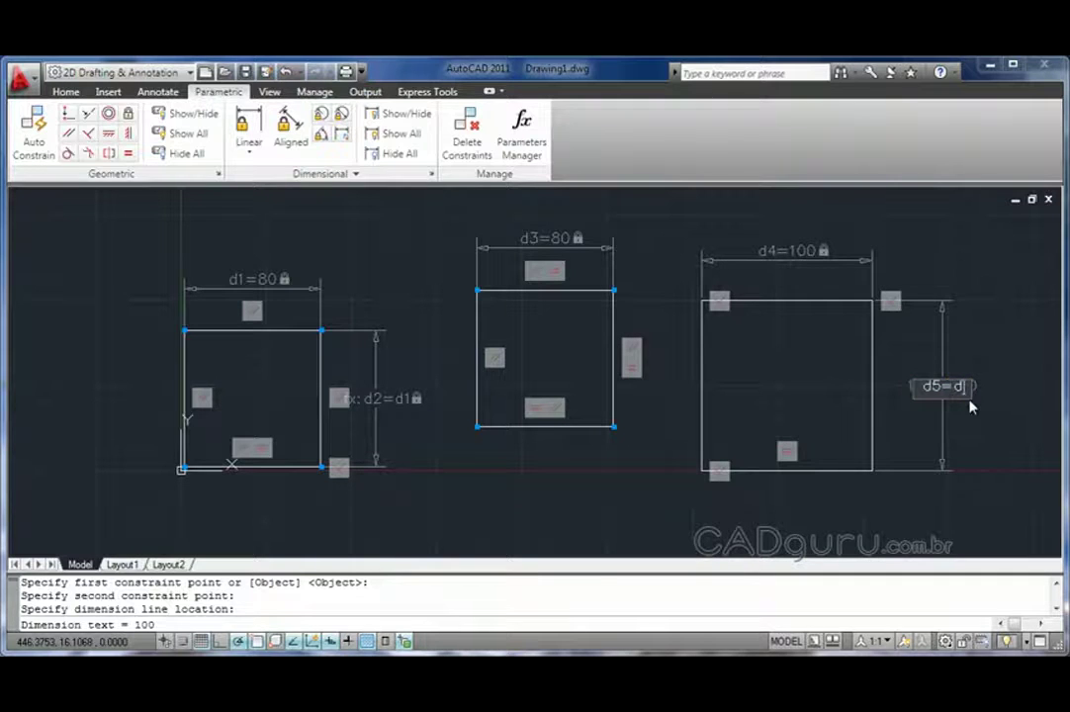
type("4")
key("Return")
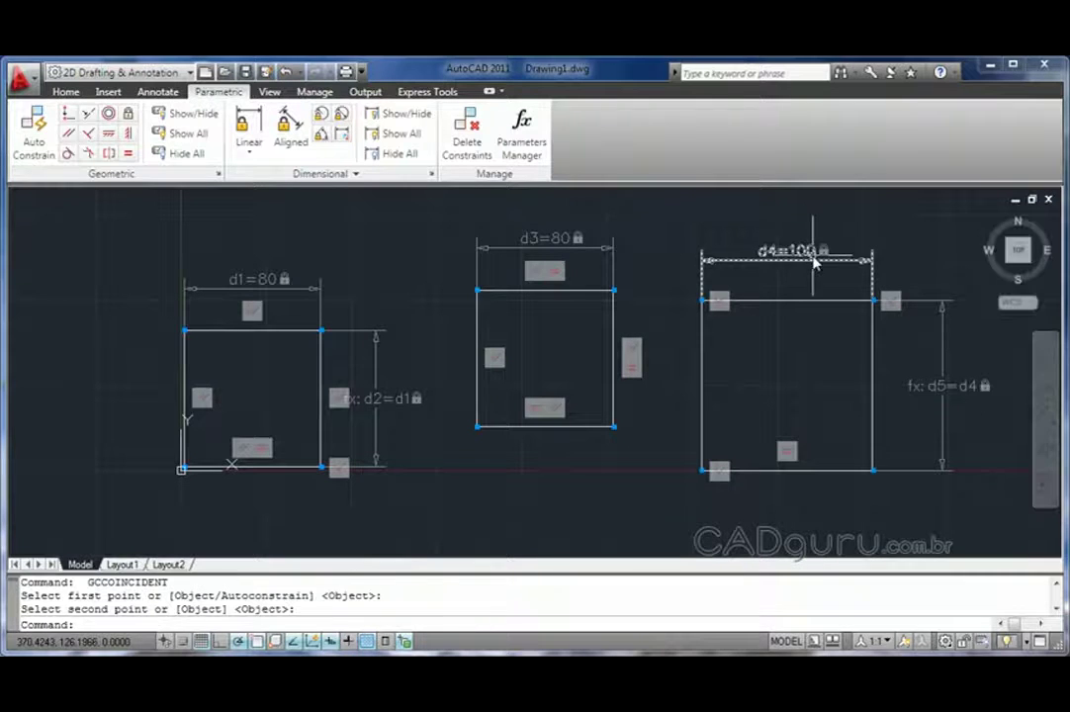
Set the dimensional constraint across the right square's top edge to 80.
double_click(813, 255)
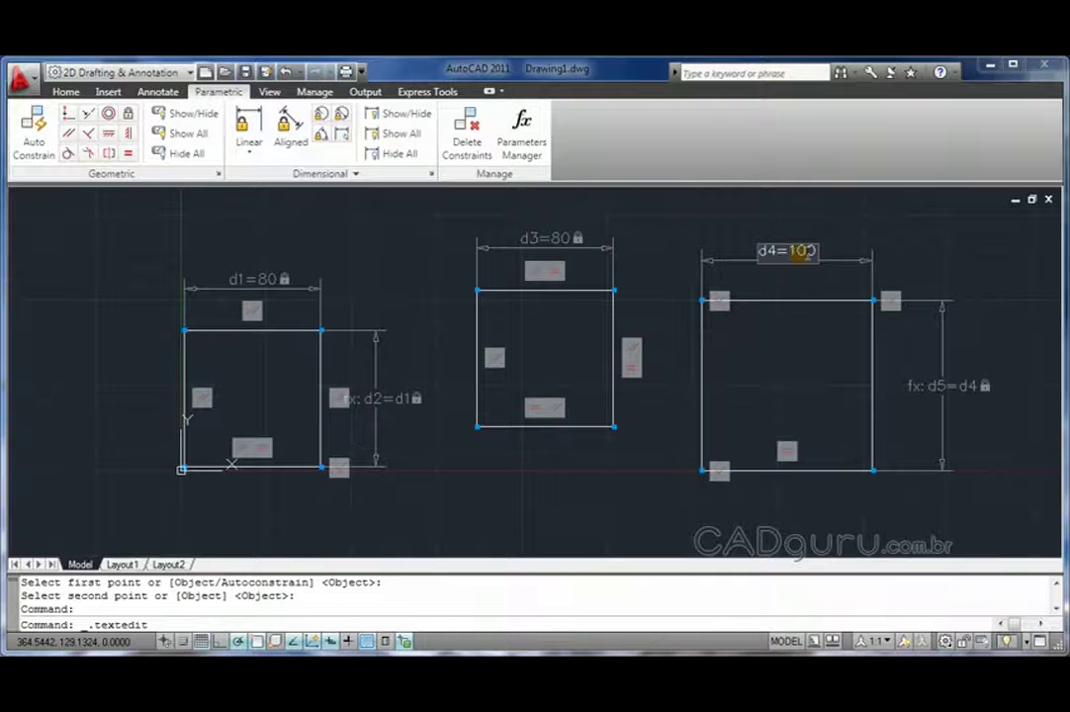
type("80")
key("Return")
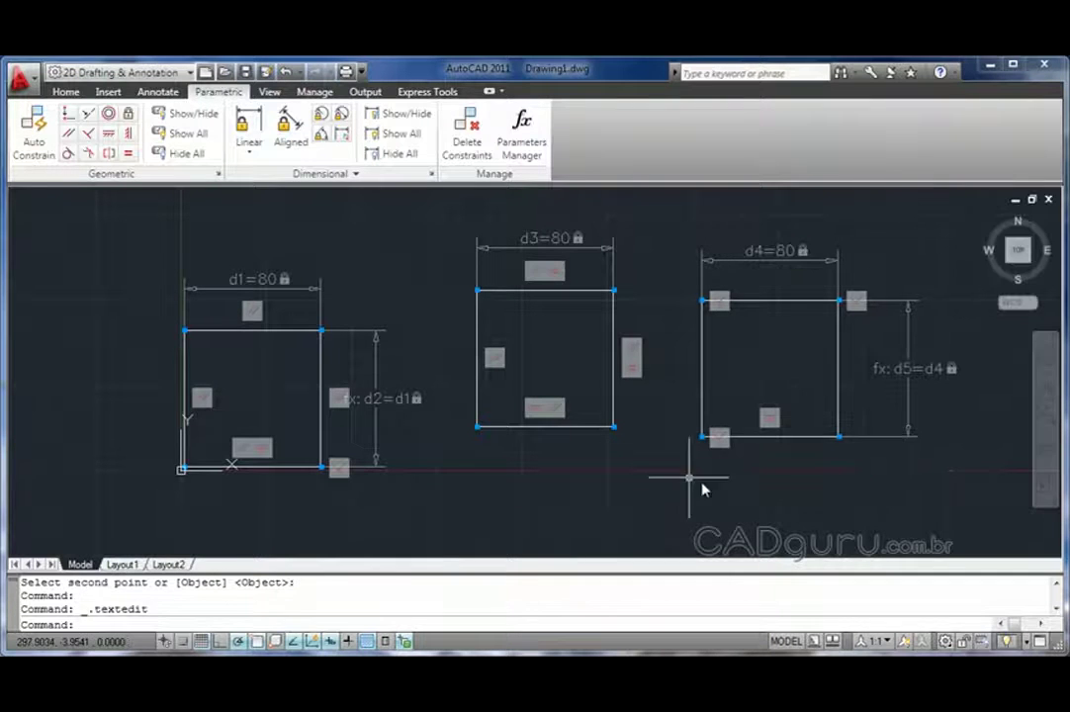